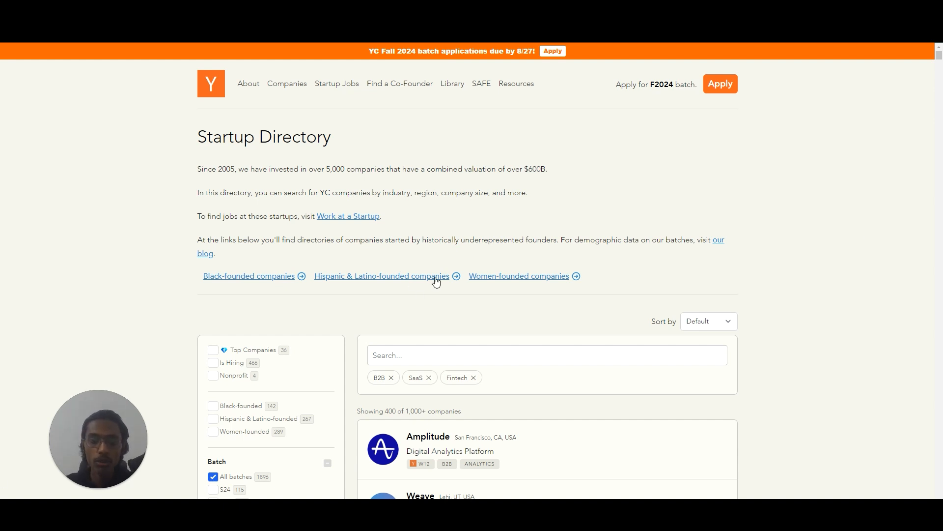
Review the startup directory's companies and tag filters, and check the Clay for Chrome page in the Chrome Web Store.
scroll(436, 279, down, 15)
scroll(491, 271, down, 20)
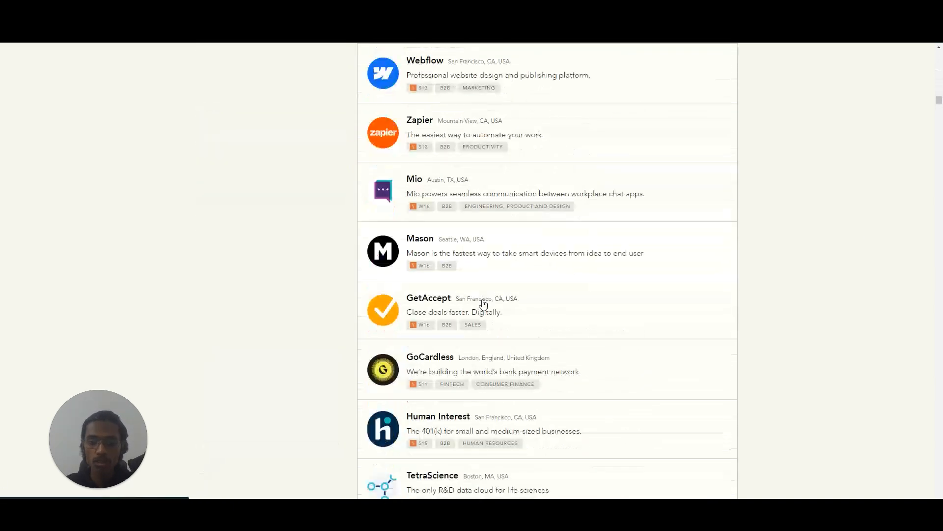
scroll(298, 316, up, 20)
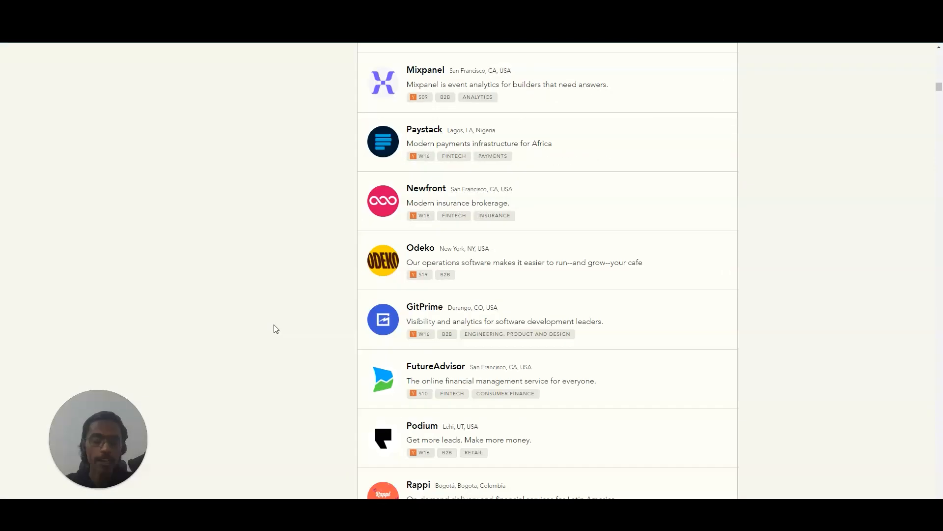
scroll(274, 353, up, 4)
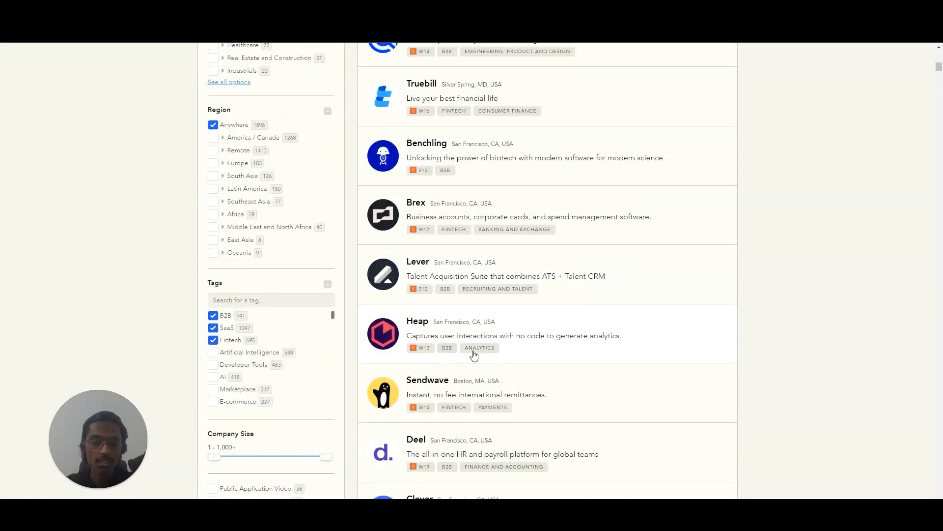
scroll(284, 337, up, 8)
scroll(284, 337, up, 4)
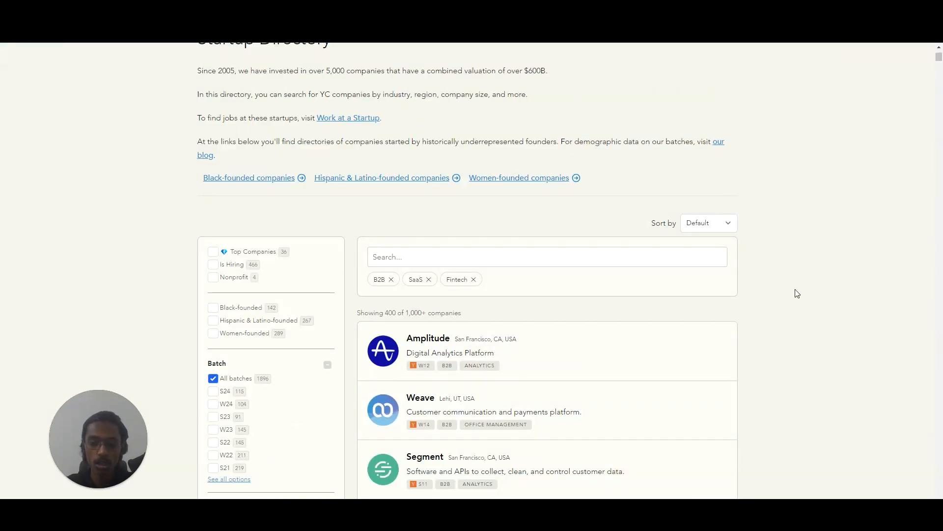
scroll(293, 196, down, 6)
scroll(259, 415, down, 5)
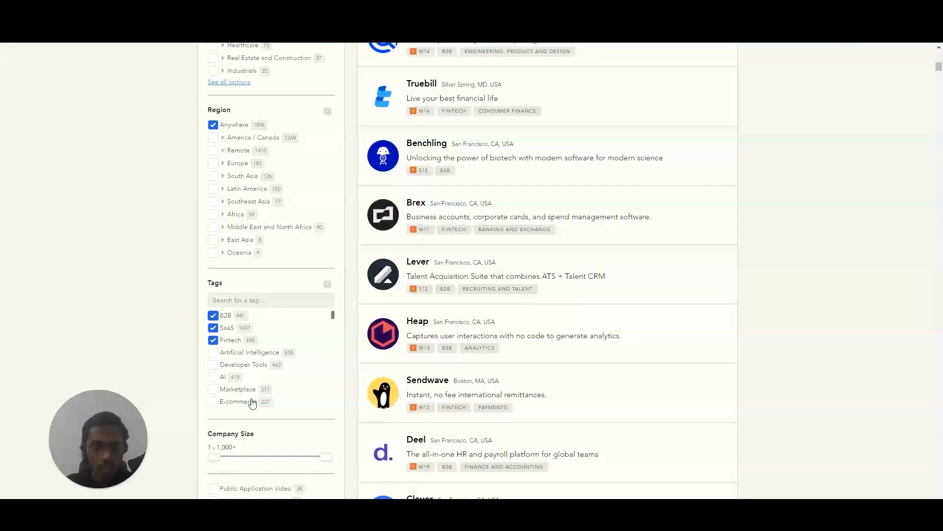
scroll(307, 339, down, 5)
scroll(909, 421, up, 15)
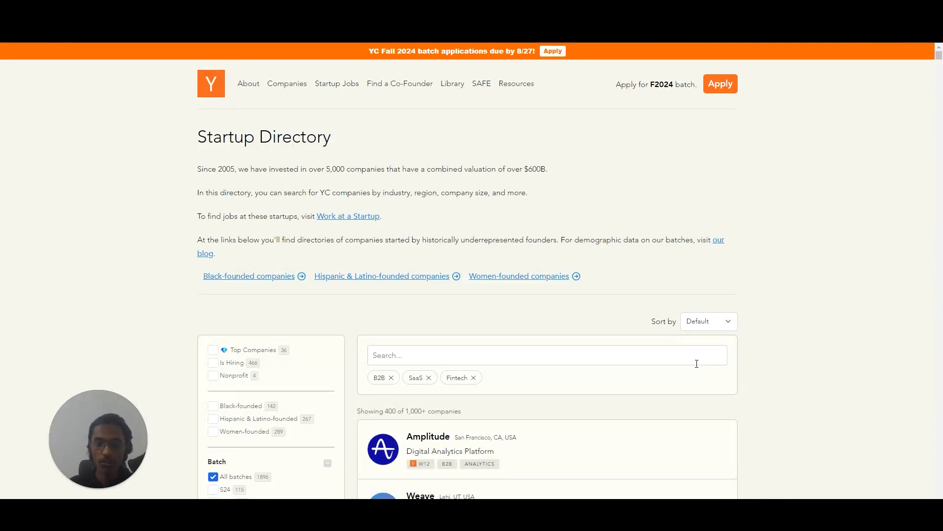
click(354, 9)
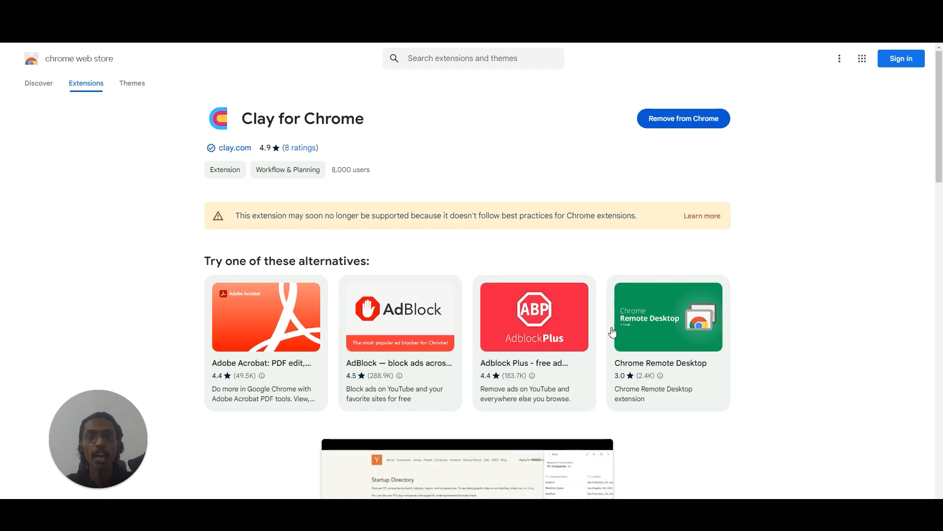
click(310, 10)
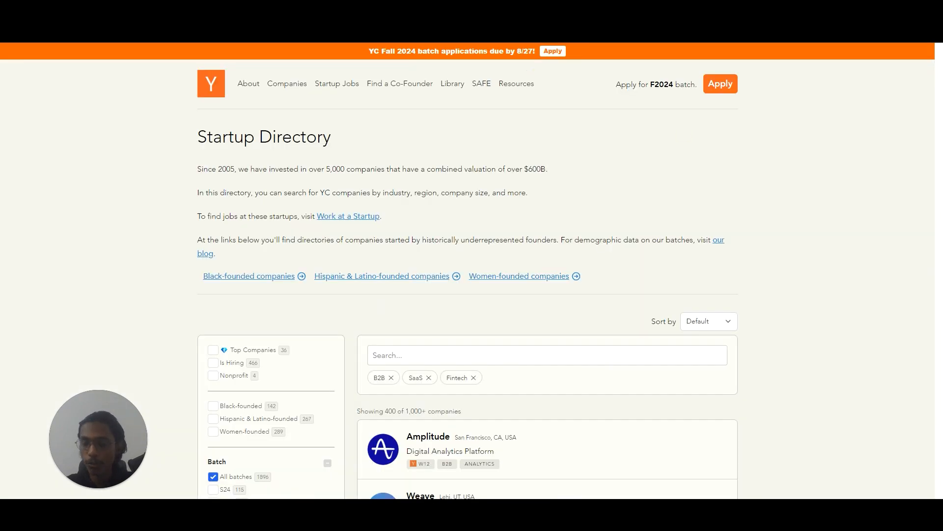
Open the Clay extension on the startup directory and define a new list from the Amplitude and Weave entries.
click(874, 32)
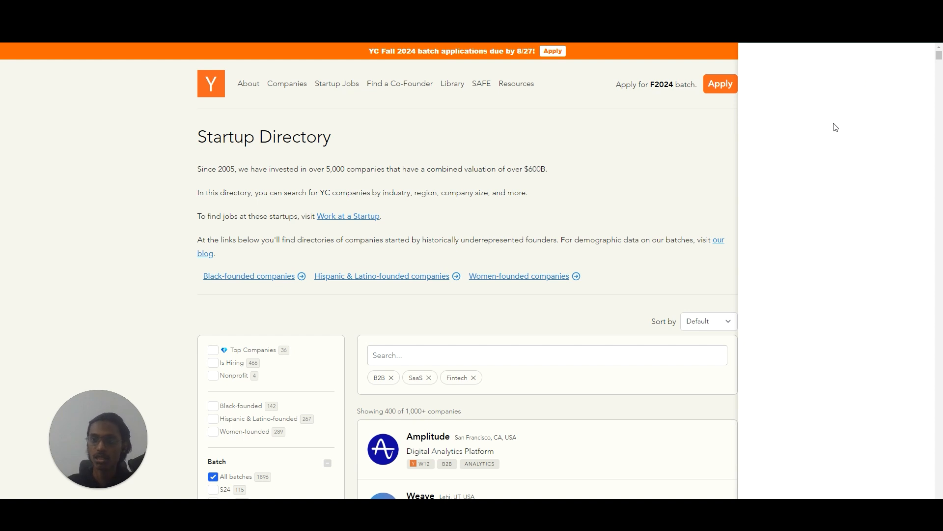
click(864, 84)
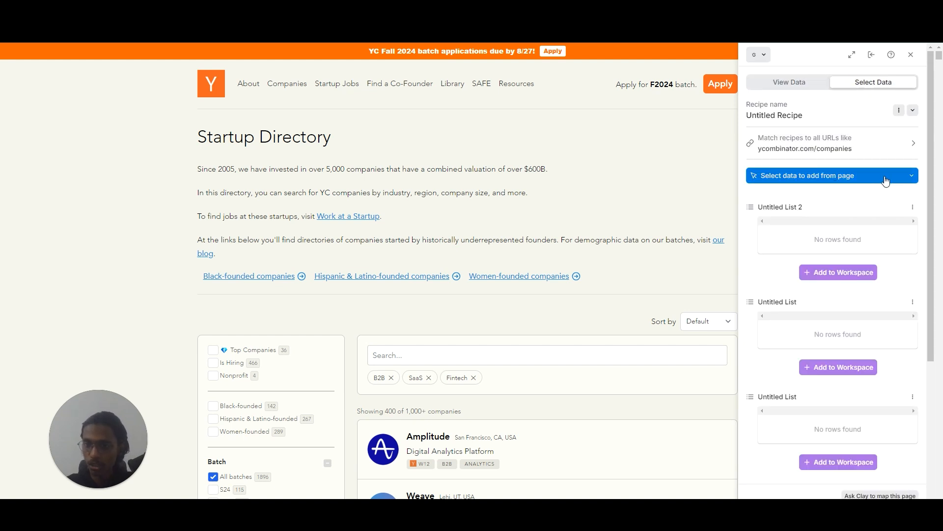
click(885, 181)
click(850, 197)
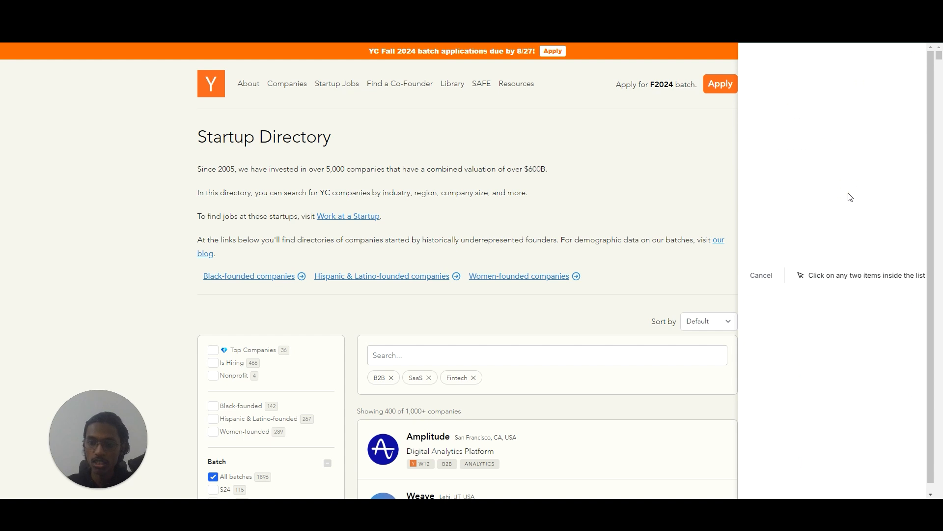
scroll(398, 261, down, 3)
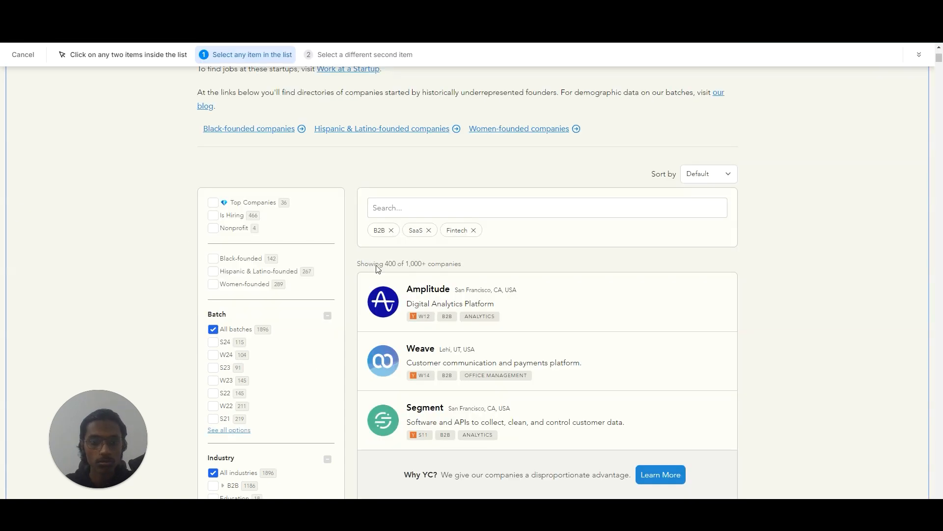
click(425, 294)
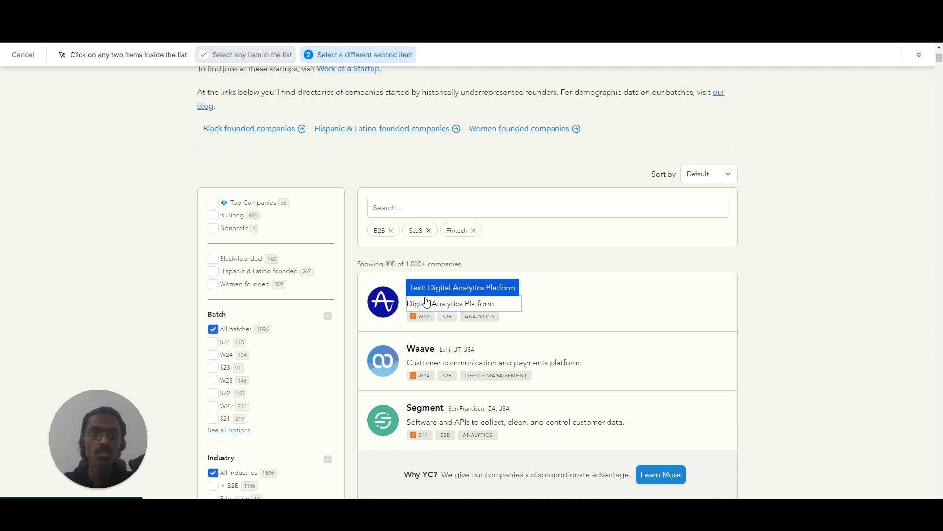
click(426, 357)
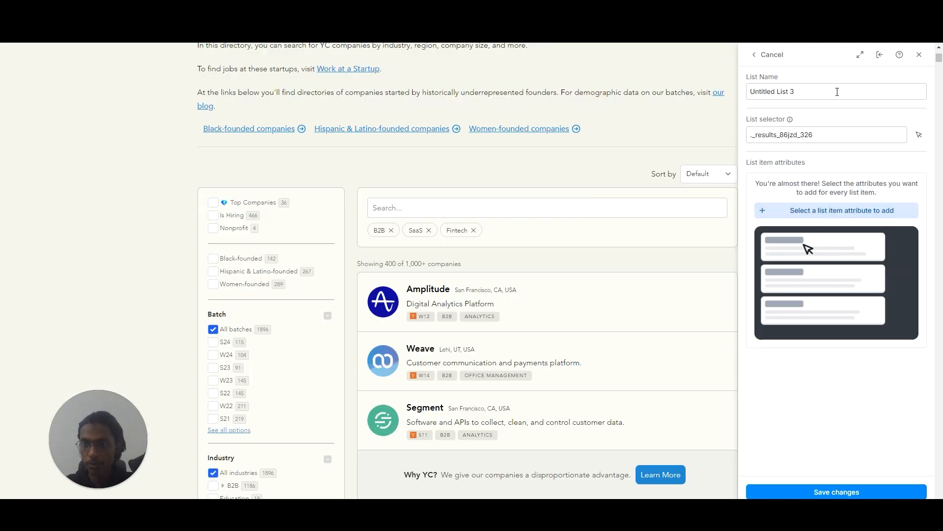
Name the new list "YC Companies List (27th Aug)" and copy the name.
triple_click(838, 91)
text(YC C)
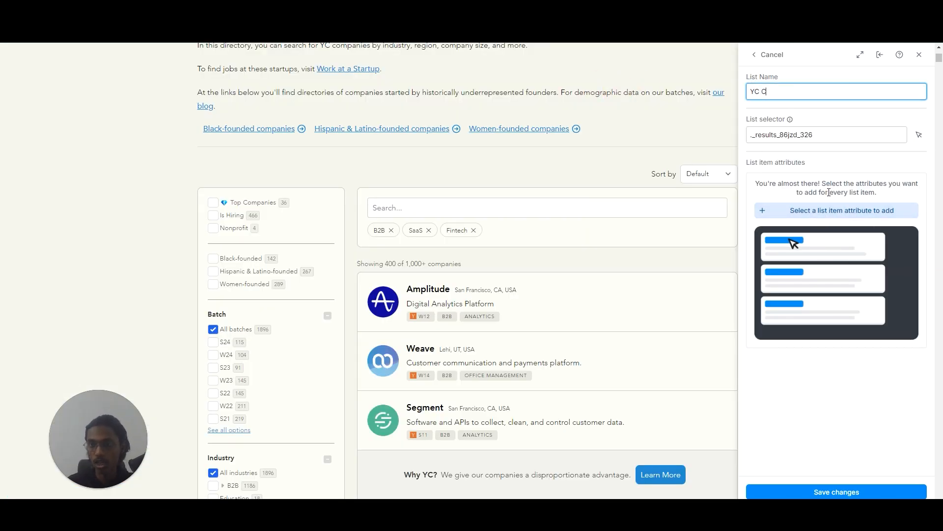
text(ompanie)
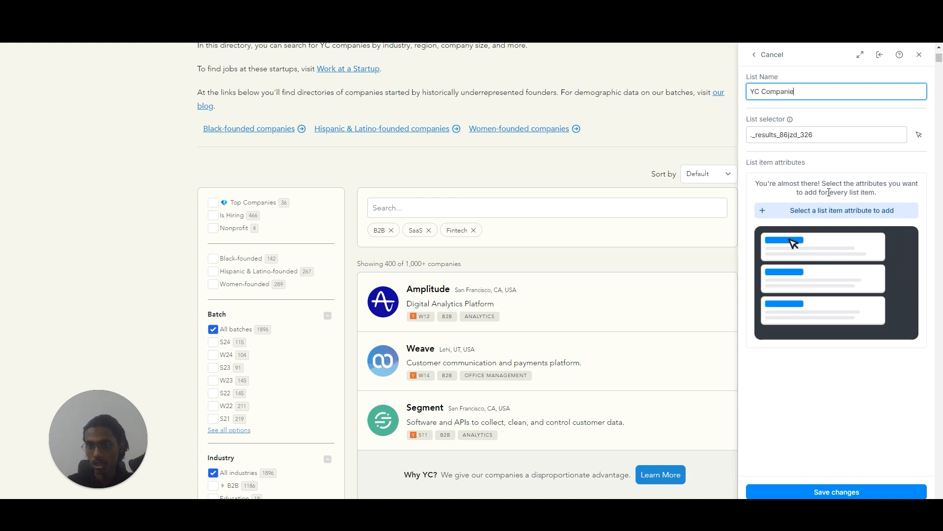
text(s Lis)
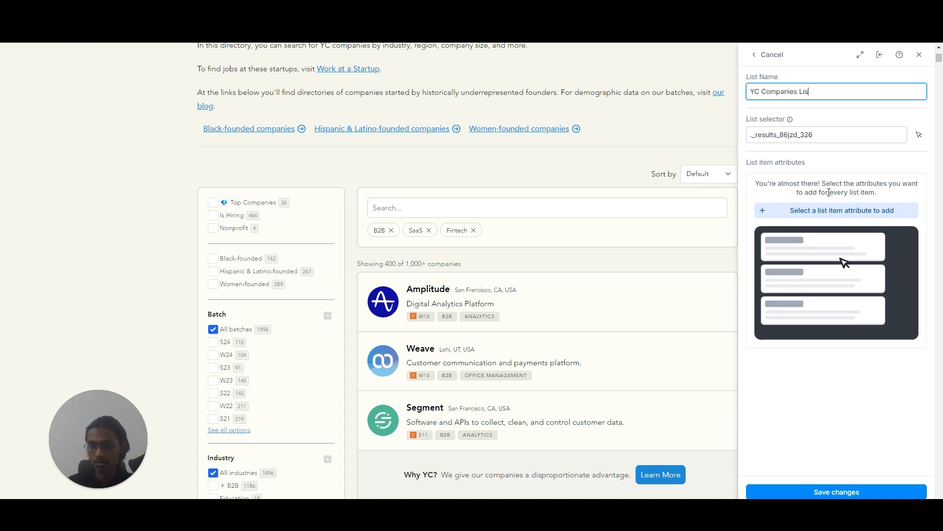
text(t (2)
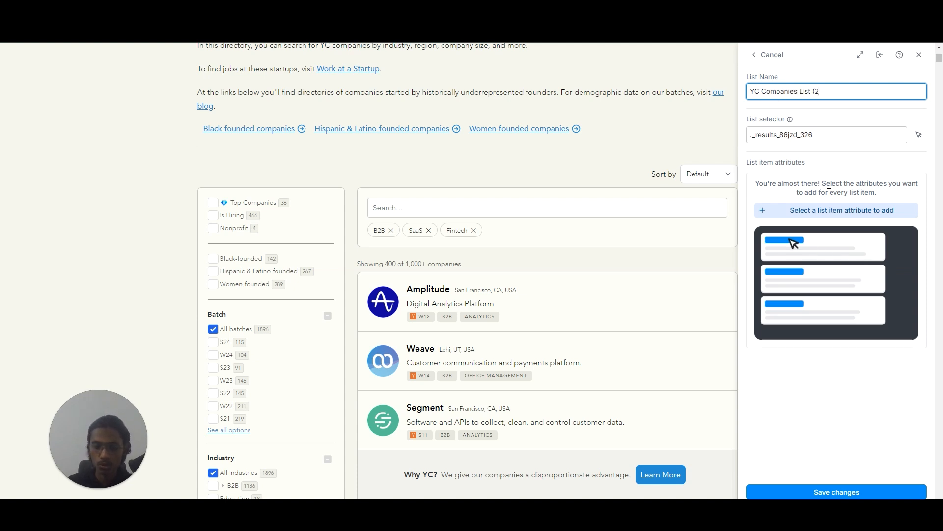
text(7th Aug))
key(ctrl+a)
key(ctrl+c)
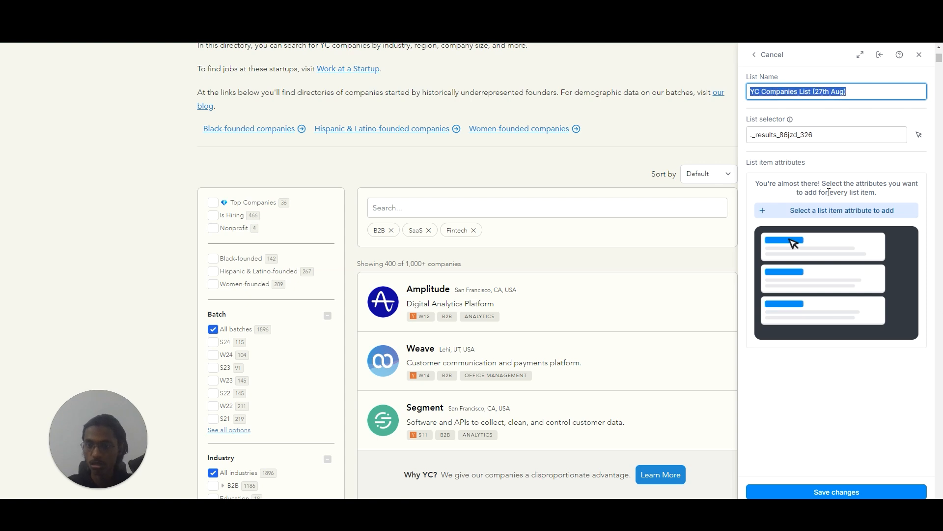
Add a list attribute named "Company Name" taken from Amplitude's title in the directory.
click(884, 212)
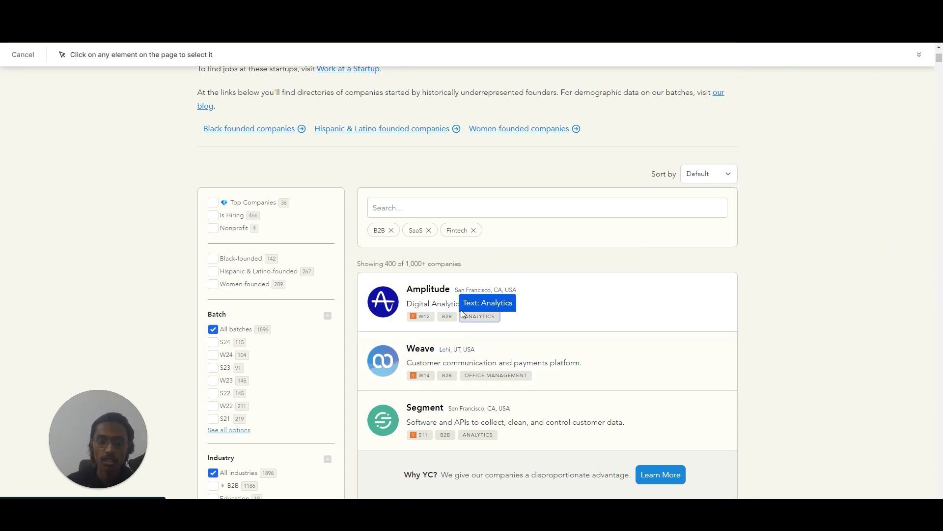
click(438, 294)
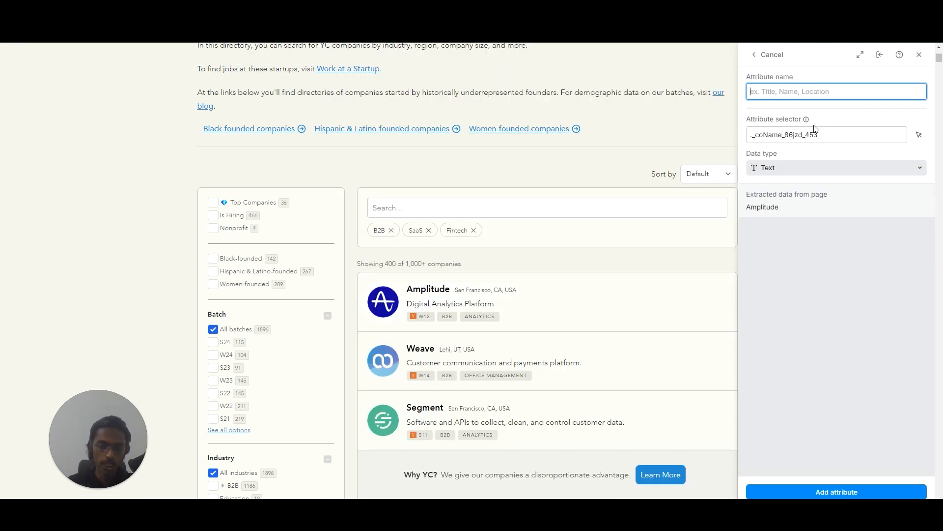
text(Company Name)
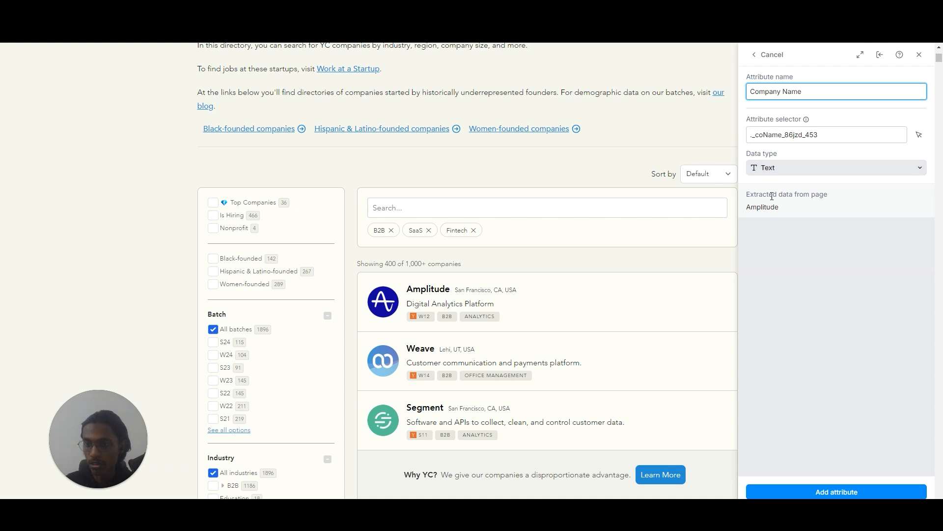
click(843, 491)
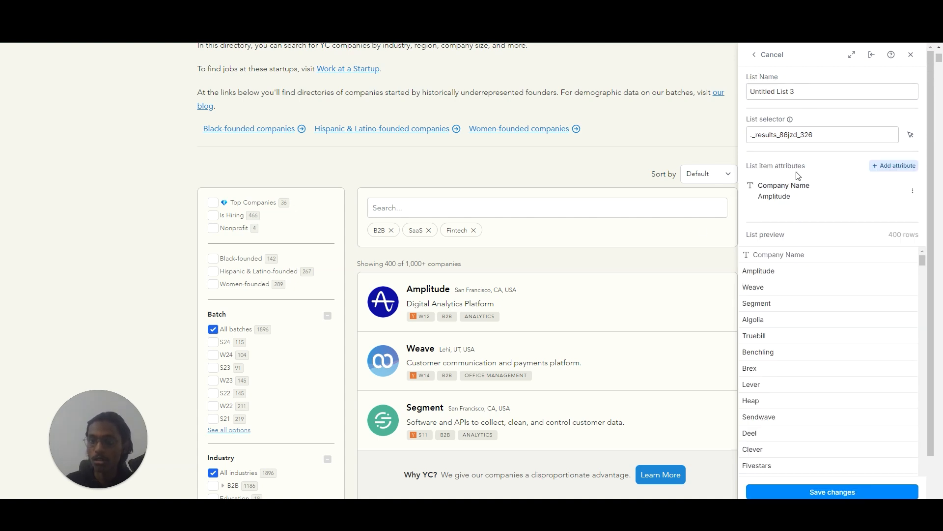
Replace the list's default name with the copied "YC Companies List (27th Aug)".
click(800, 97)
key(ctrl+a)
key(ctrl+v)
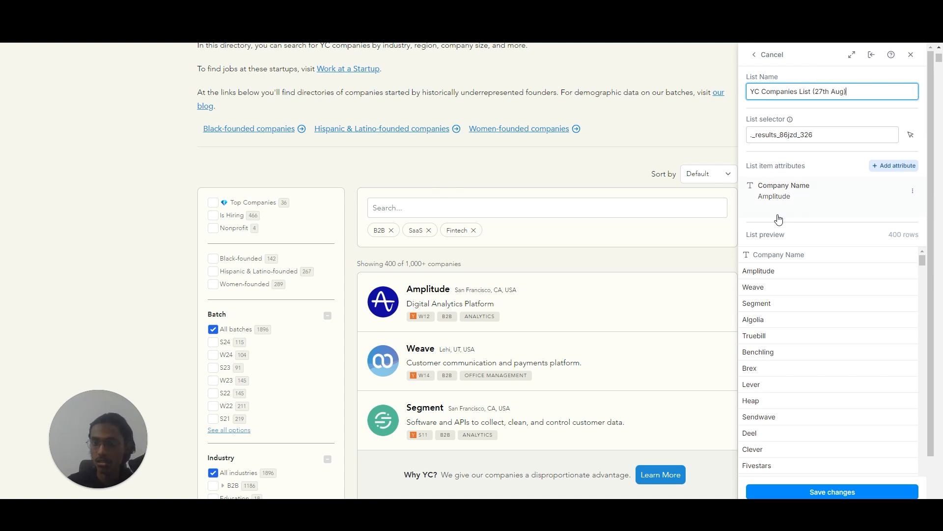
Add a list attribute named "Company Description" taken from Amplitude's "Digital Analytics Platform" tagline.
click(890, 166)
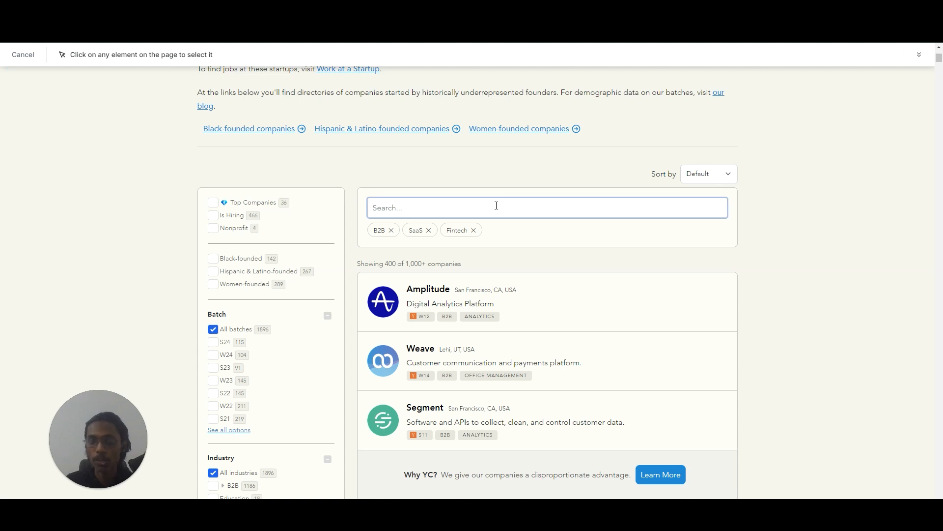
click(443, 367)
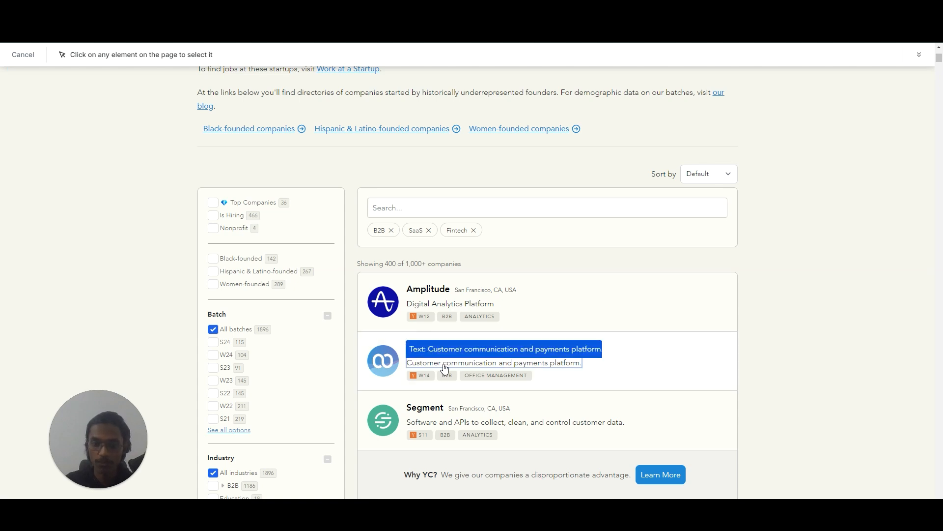
click(438, 308)
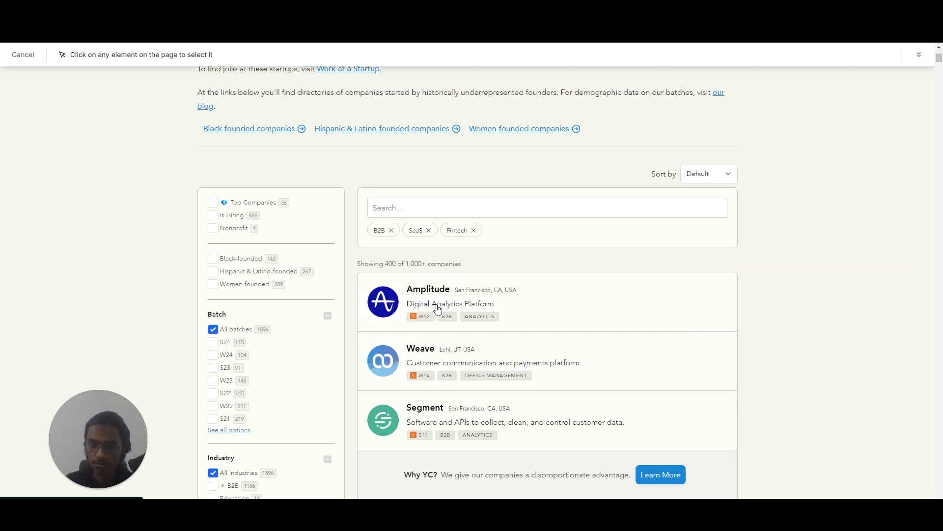
text(Company Description)
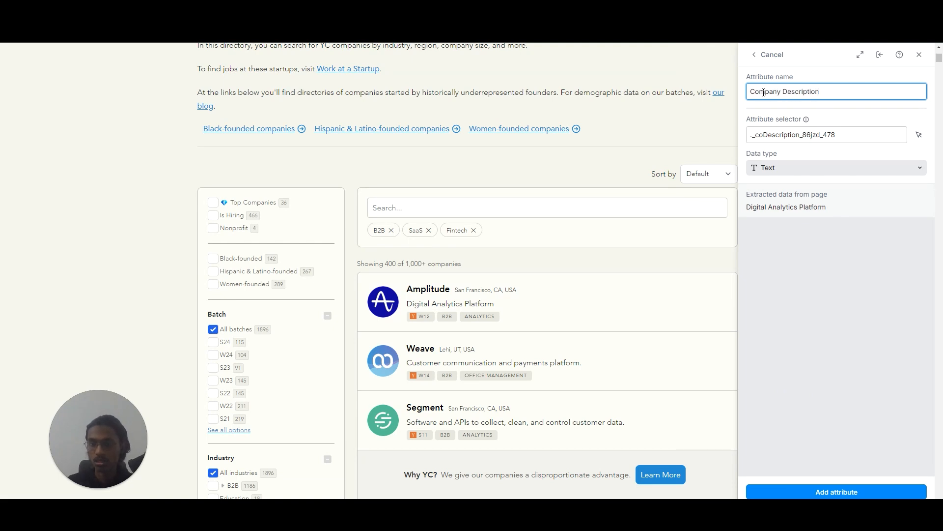
click(840, 492)
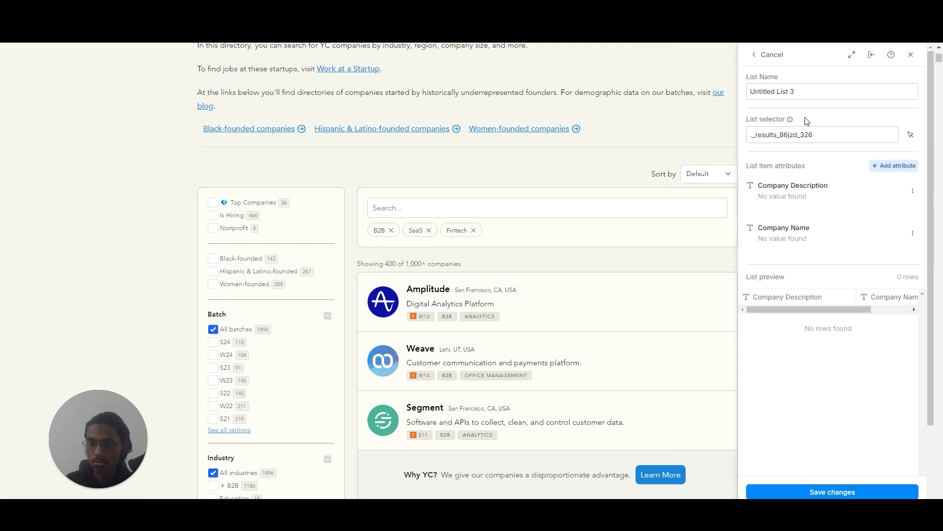
Add a list attribute named "YC Batch" taken from Amplitude's W12 tag.
click(888, 167)
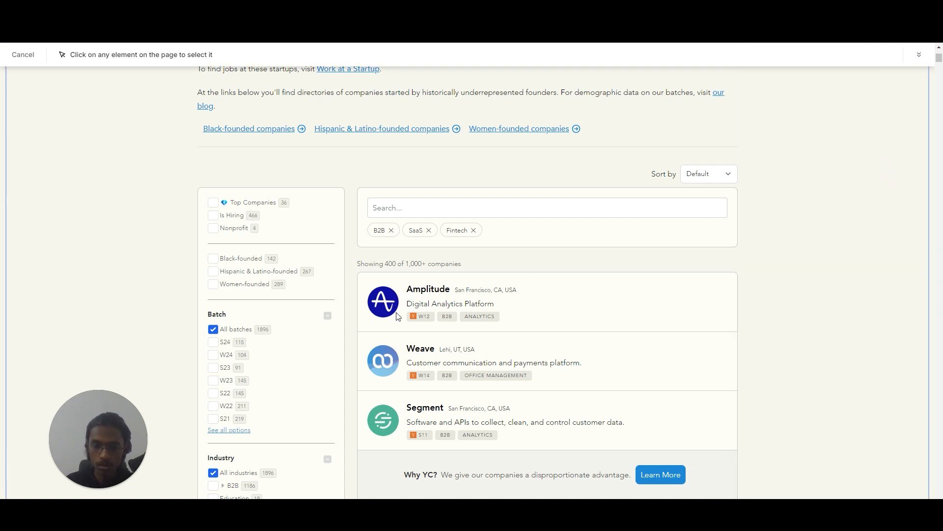
click(426, 323)
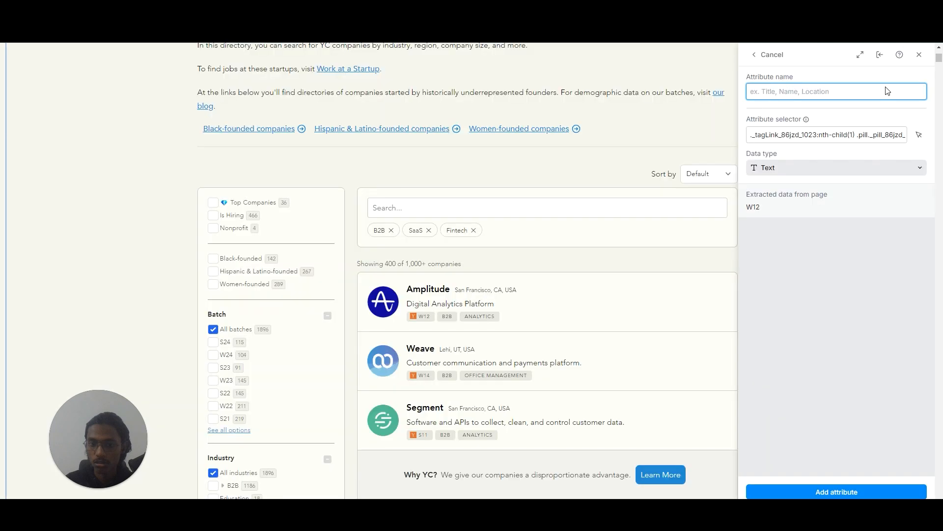
text(YC Batch)
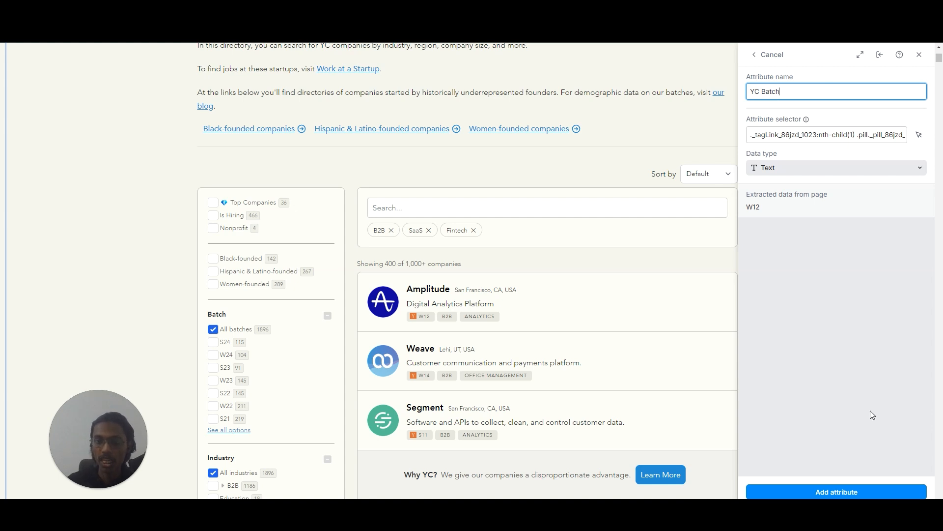
click(865, 484)
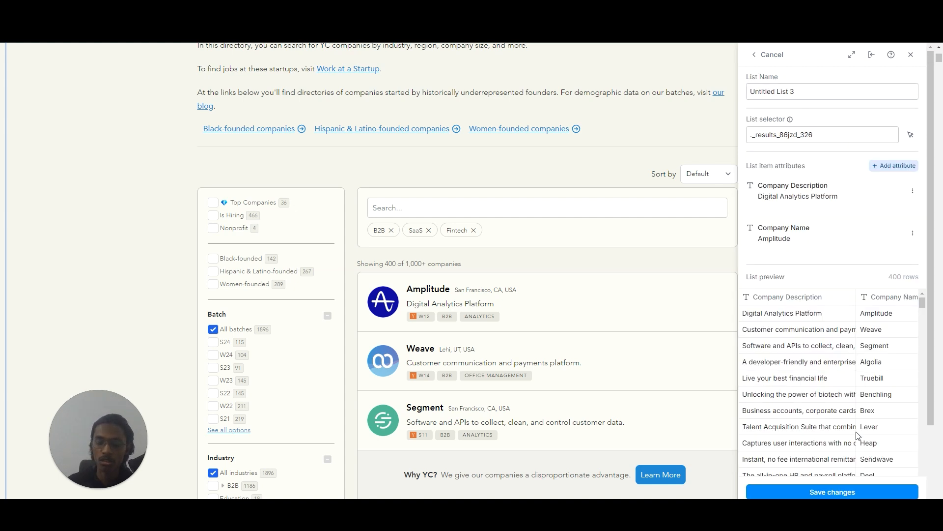
Add a list attribute named "Tag 1" taken from Amplitude's B2B tag in the directory.
click(885, 167)
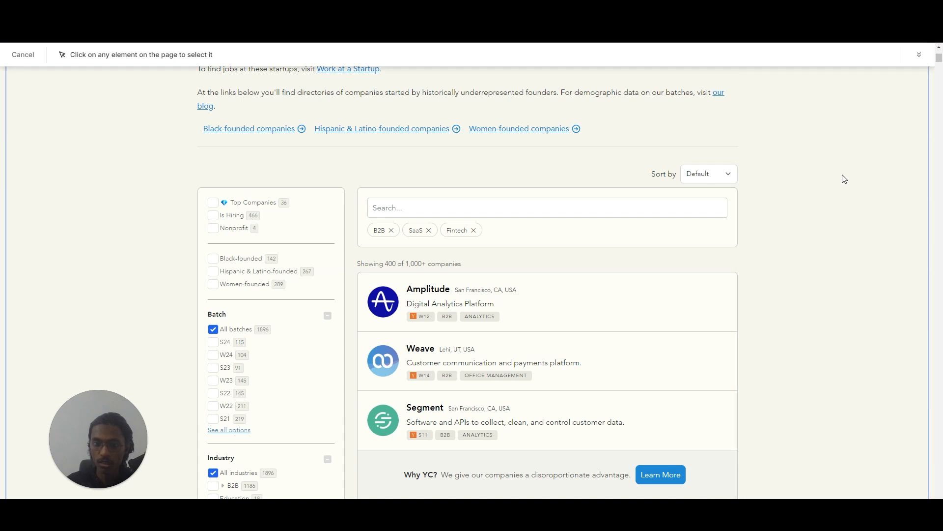
click(446, 324)
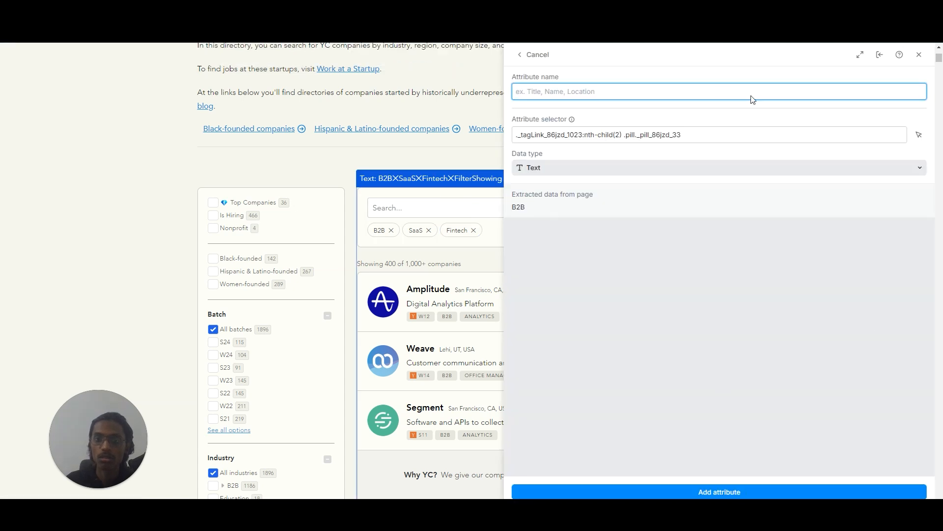
text(Tag 1)
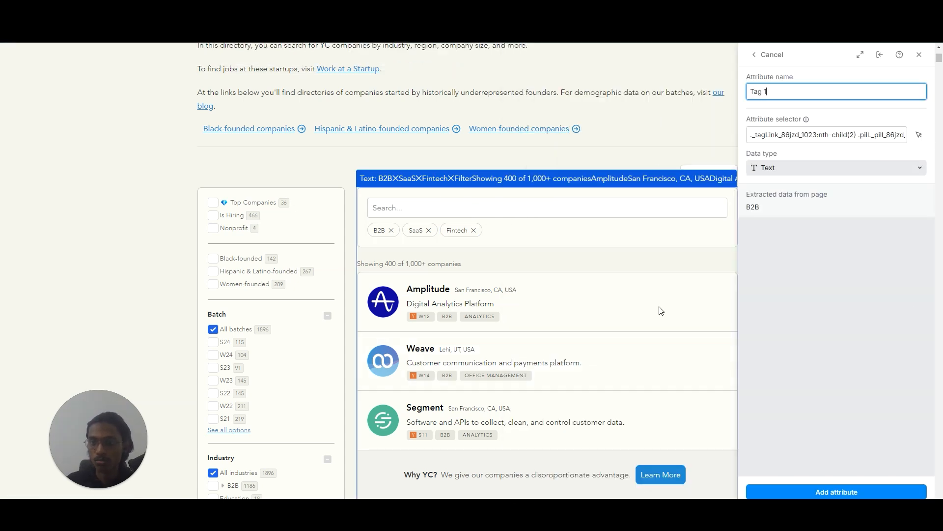
click(787, 491)
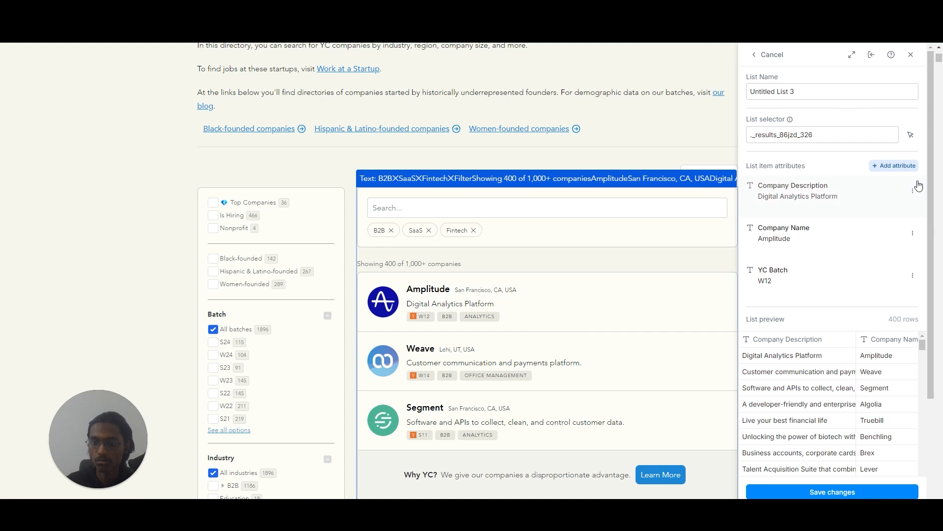
Add a list attribute named "Tag 2" taken from Amplitude's Analytics tag.
click(810, 141)
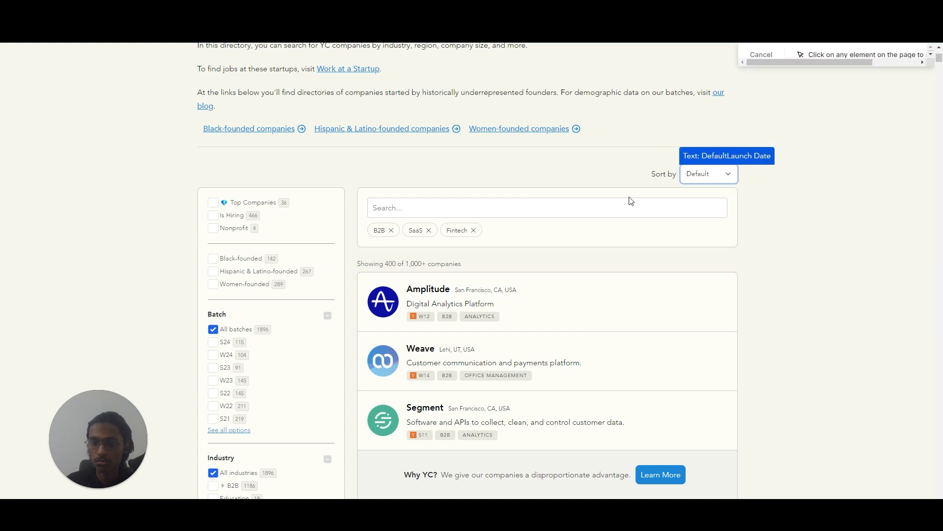
click(486, 319)
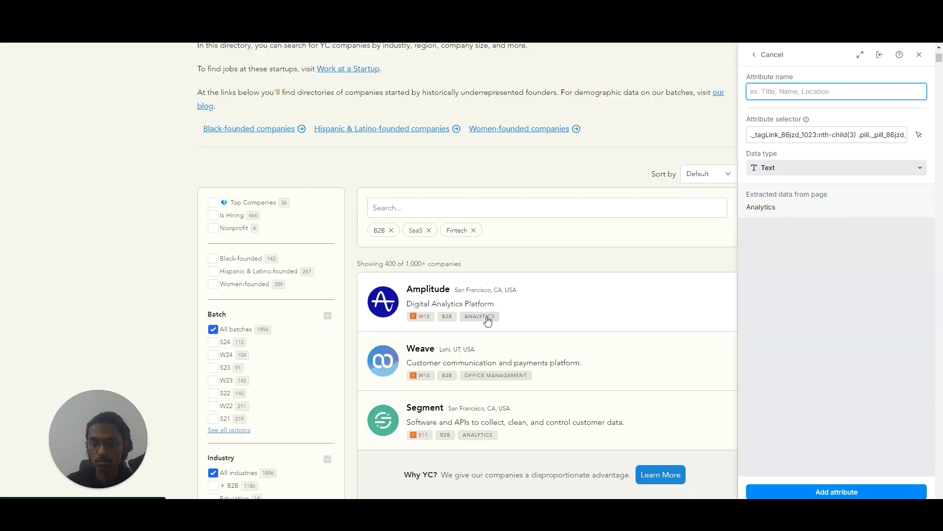
text(Tag 2)
click(838, 491)
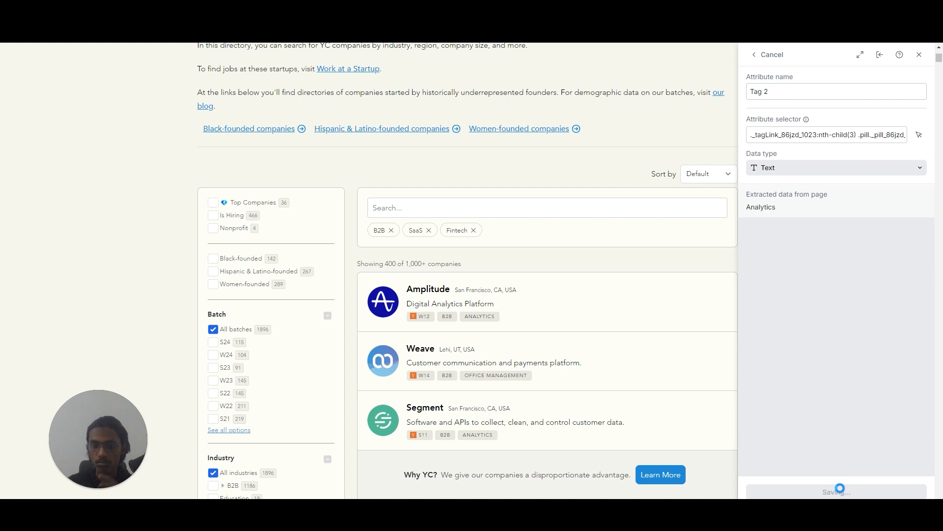
Replace the list's default name with the copied "YC Companies List (27th Aug)".
scroll(863, 359, down, 1)
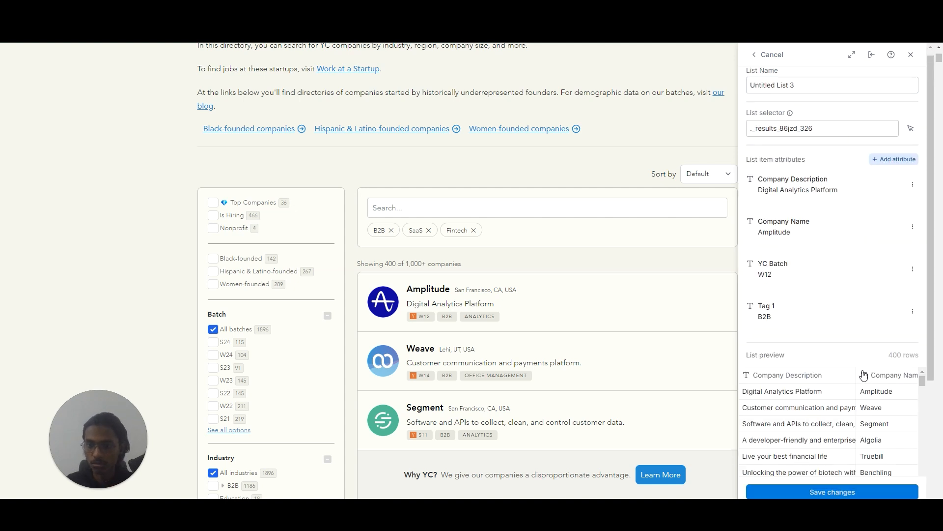
scroll(864, 376, down, 3)
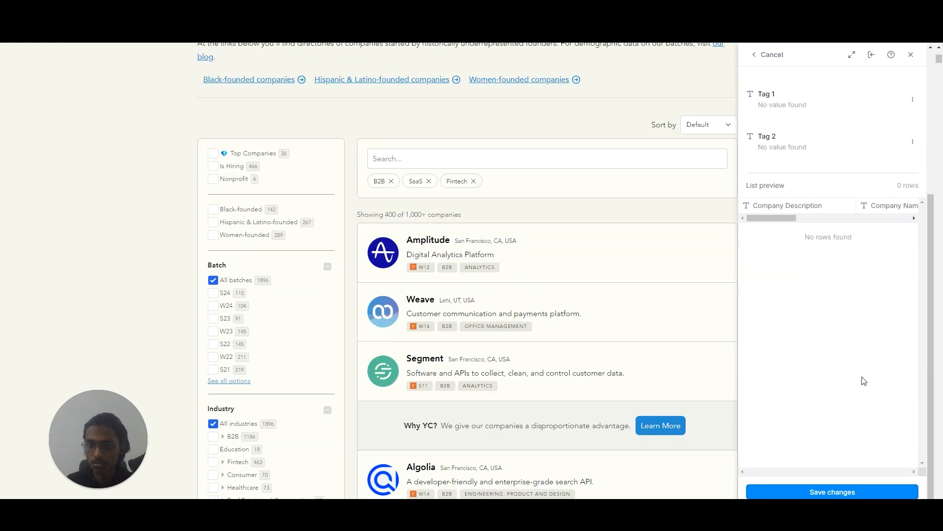
scroll(855, 372, down, 3)
scroll(851, 357, up, 5)
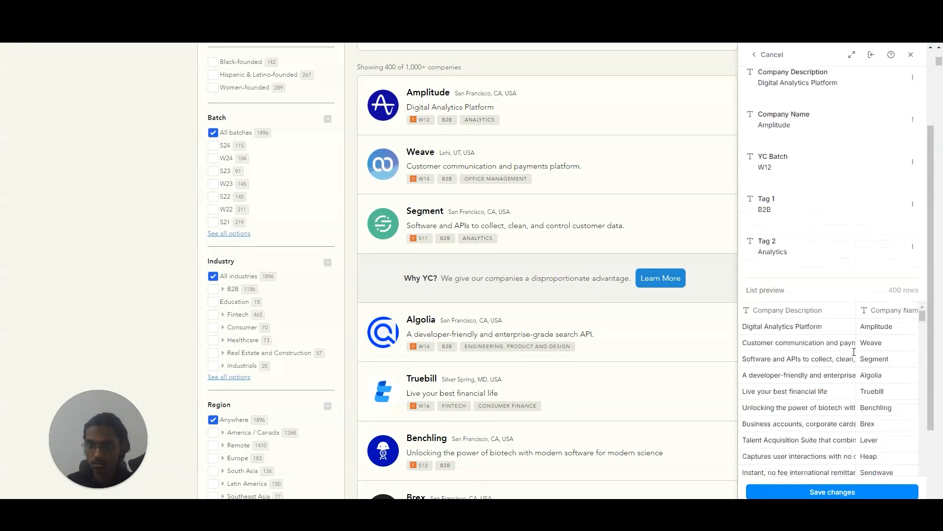
drag(843, 92, 731, 80)
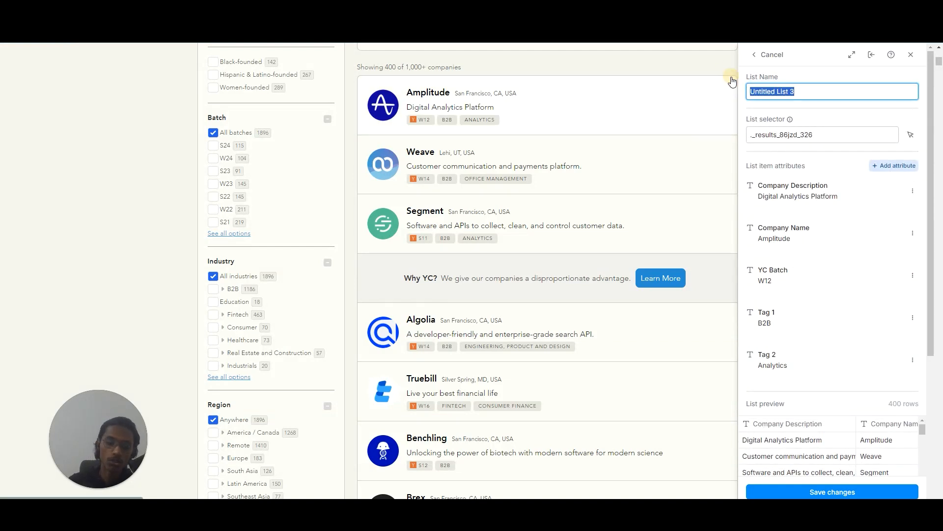
text(YC Companies List (27th Aug))
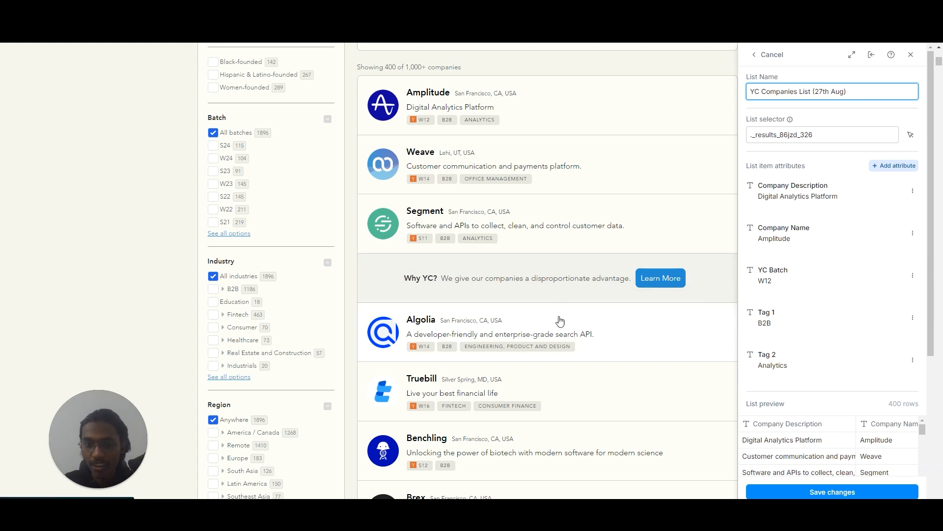
Examine the scraped company rows in the list preview down towards its end.
scroll(560, 317, up, 7)
scroll(820, 448, down, 5)
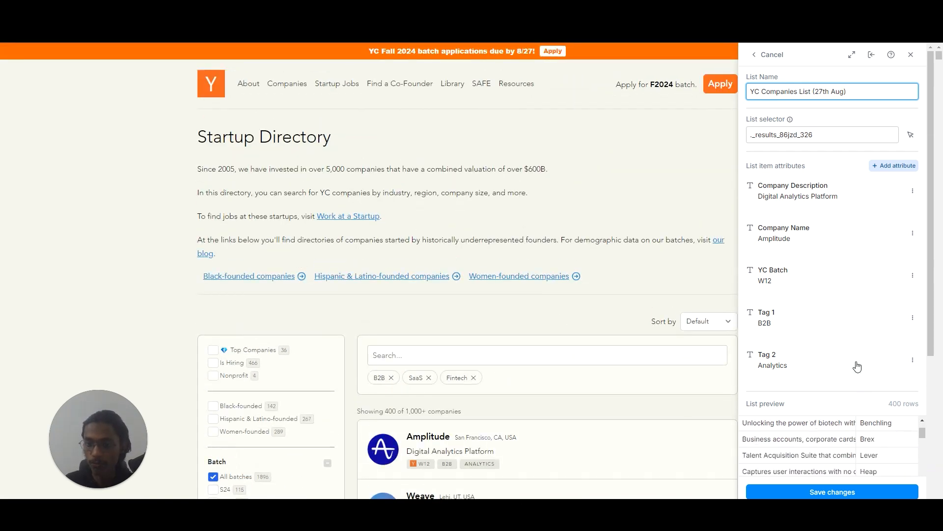
scroll(865, 391, down, 15)
scroll(841, 396, down, 15)
scroll(839, 418, down, 3)
scroll(940, 388, down, 3)
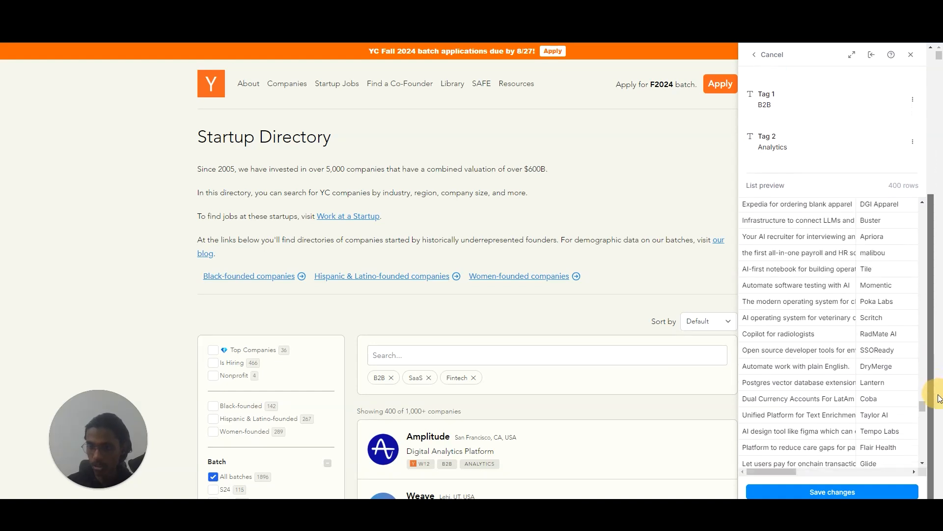
scroll(600, 378, down, 5)
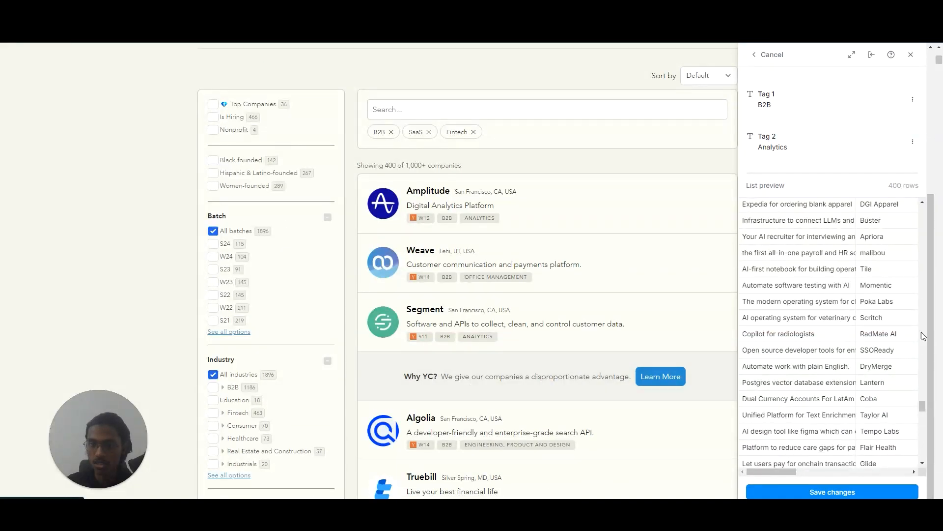
scroll(893, 343, up, 20)
scroll(933, 235, up, 10)
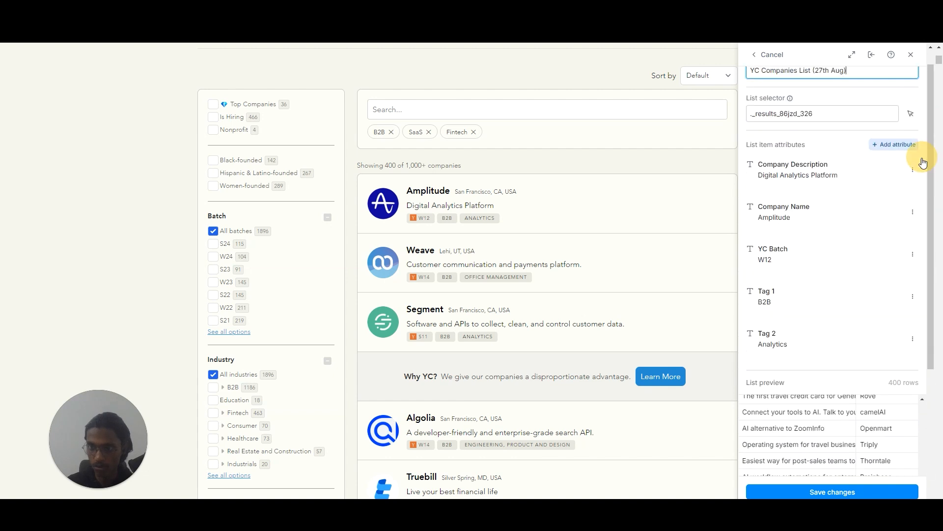
Add a list attribute named "Company Logo" taken from Amplitude's logo, with the data type set to Image.
click(899, 143)
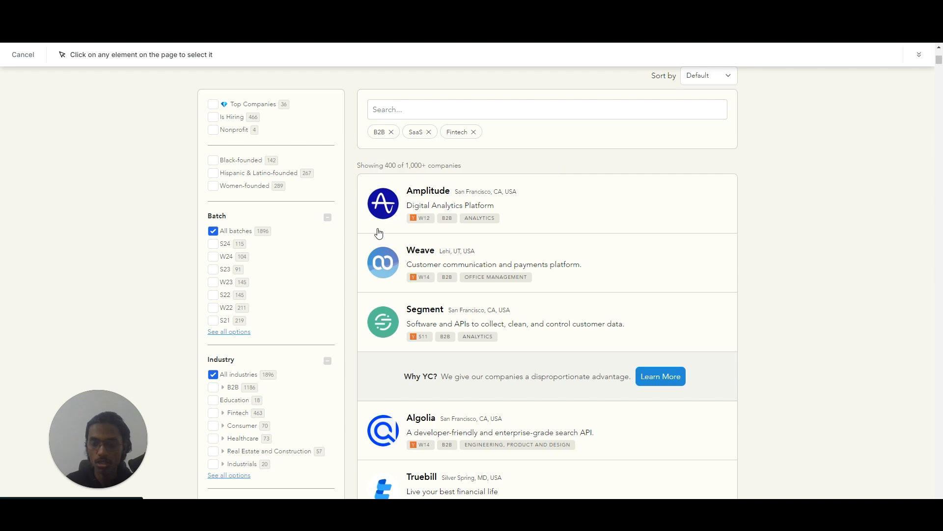
click(399, 229)
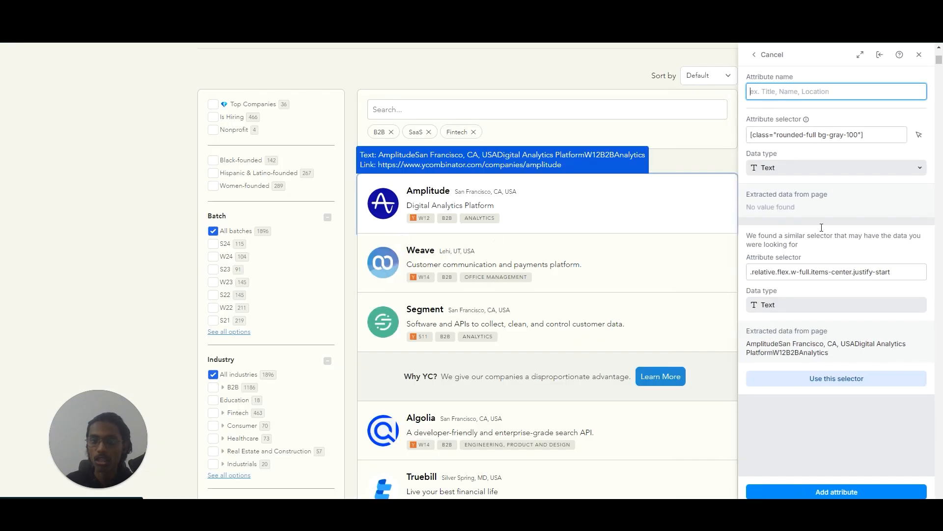
click(803, 169)
click(806, 196)
click(812, 89)
text(Company Logo)
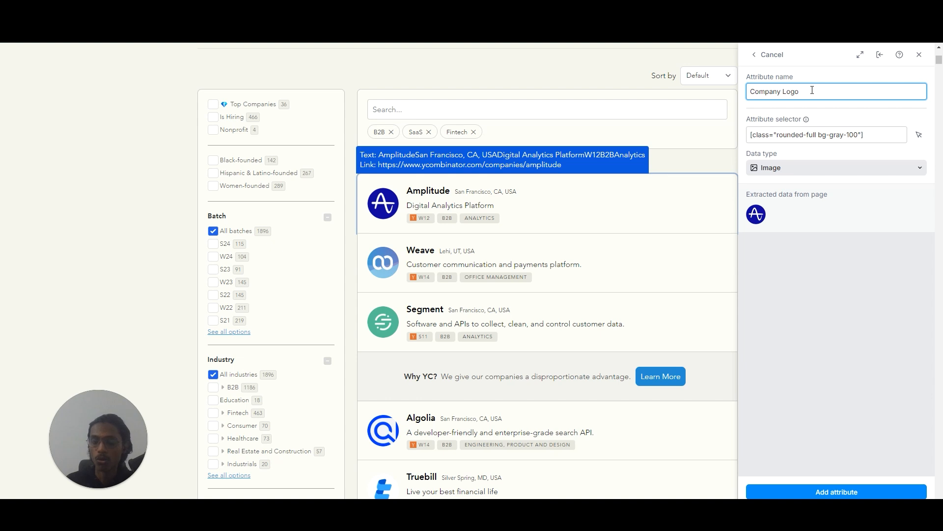
click(838, 491)
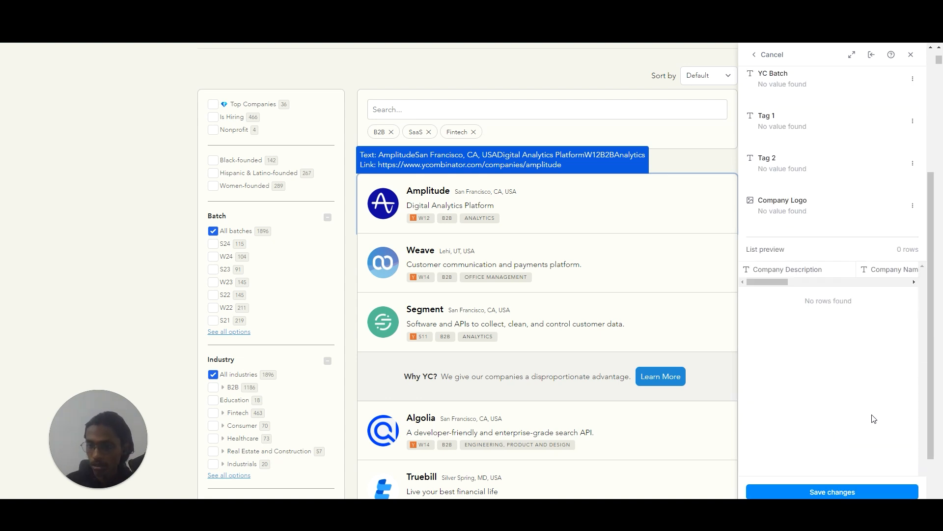
Rename the list "YC Companies List (27th Aug)" and save its changes.
scroll(896, 419, down, 1)
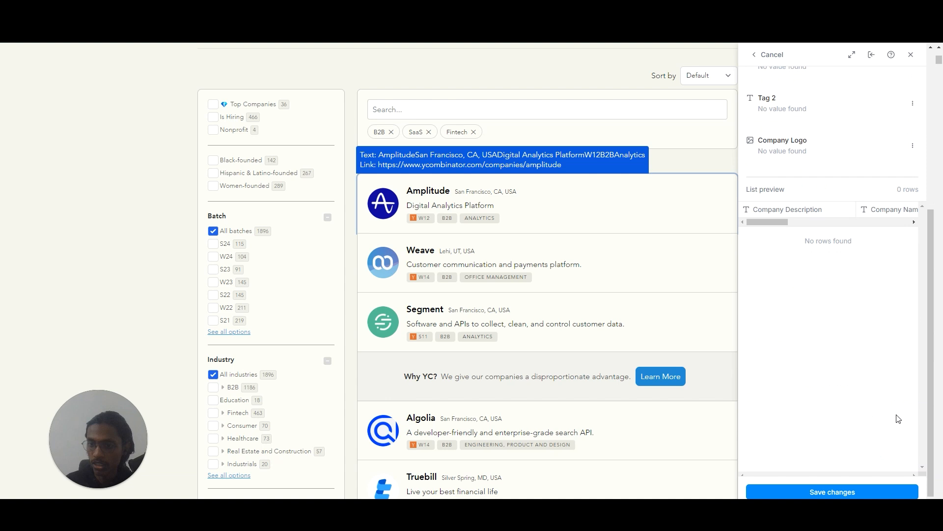
scroll(819, 355, down, 15)
scroll(846, 344, down, 10)
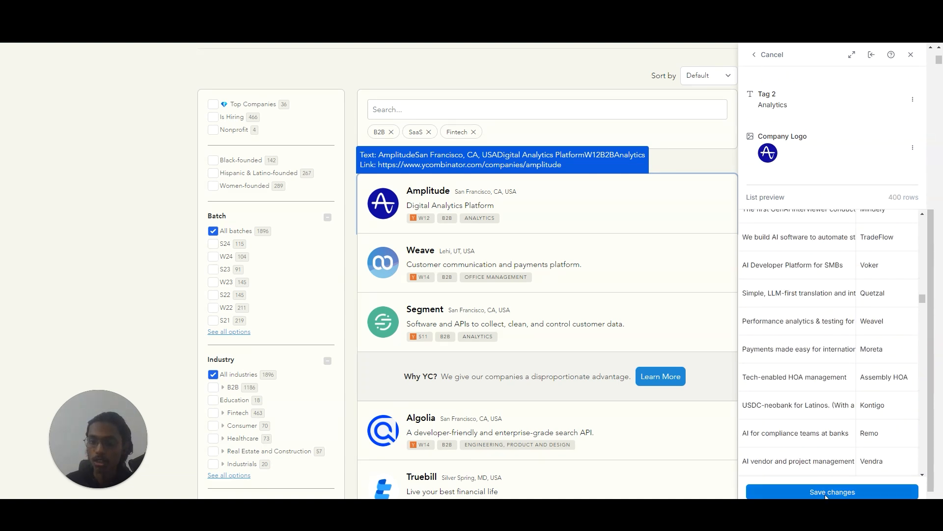
scroll(827, 406, up, 18)
drag(930, 317, 940, 156)
triple_click(838, 91)
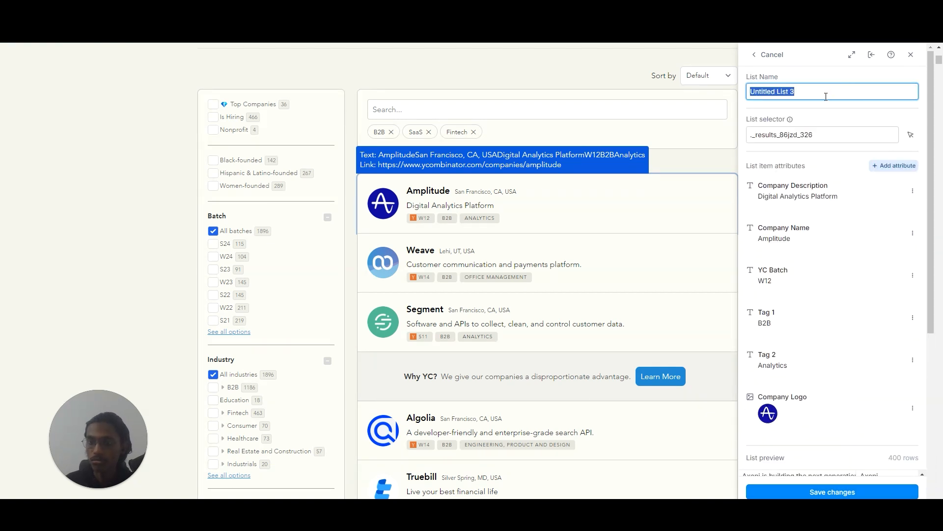
text(YC Companies List (GTM App))
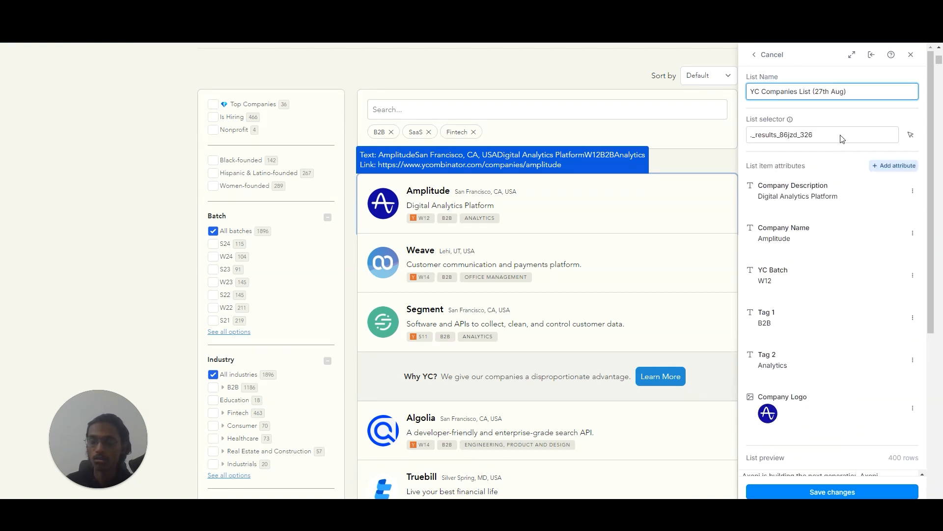
scroll(842, 216, down, 6)
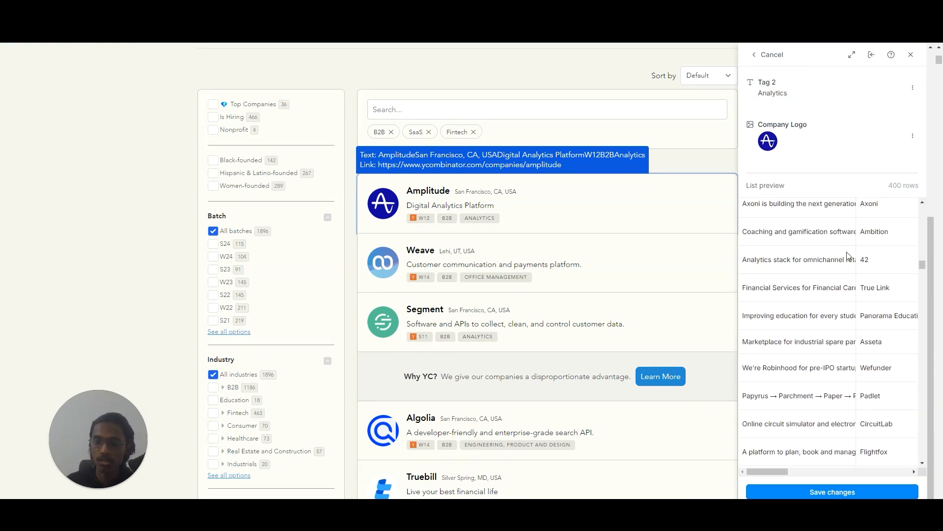
scroll(846, 255, down, 5)
click(841, 491)
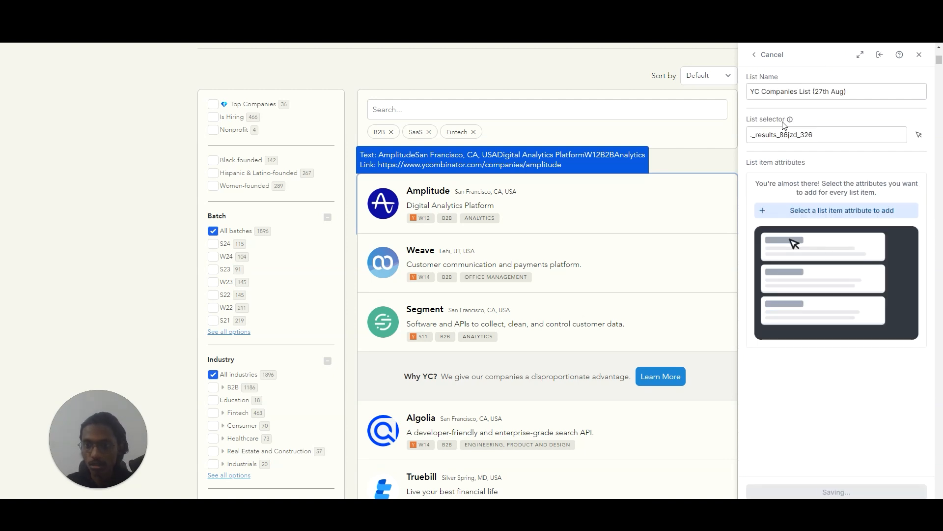
Add the saved "YC Companies List (27th Aug)" to the Clay workspace and close the extension.
scroll(32, 212, down, 3)
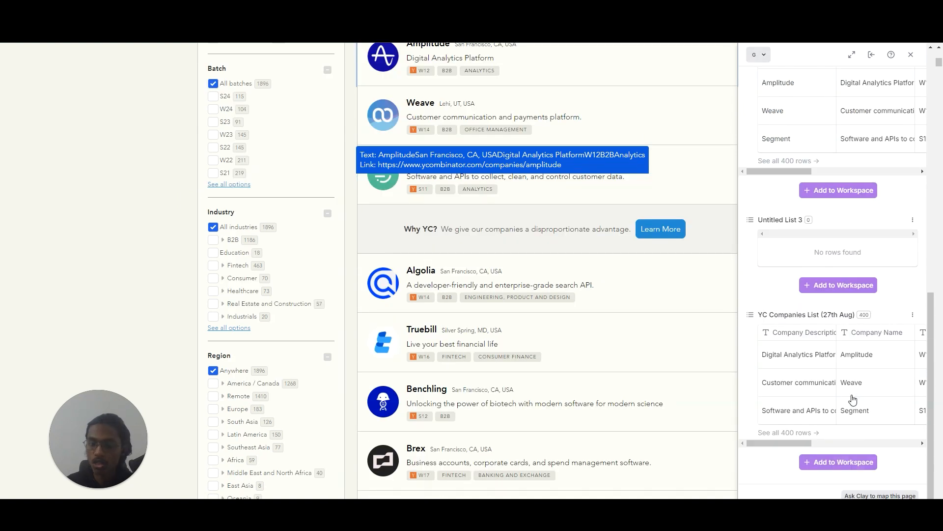
click(833, 468)
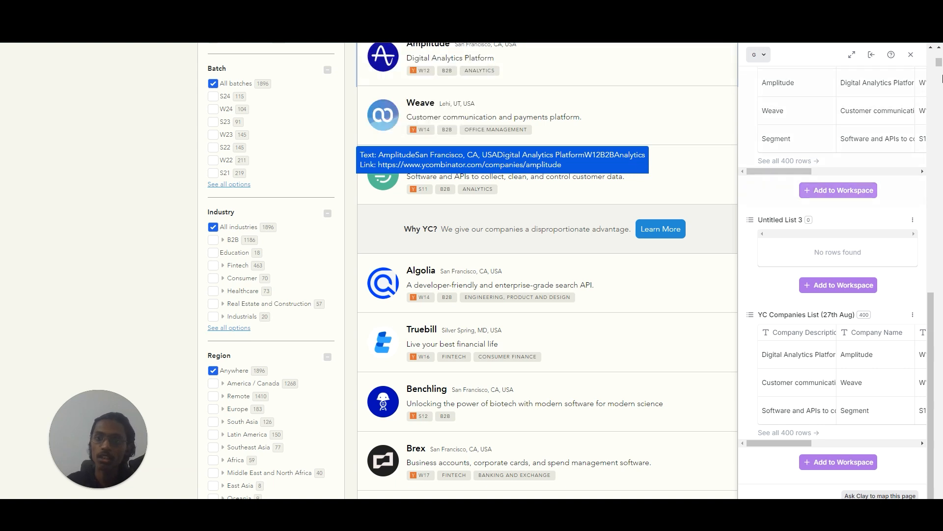
click(911, 54)
Look through the companies further down the startup directory page.
scroll(708, 305, up, 8)
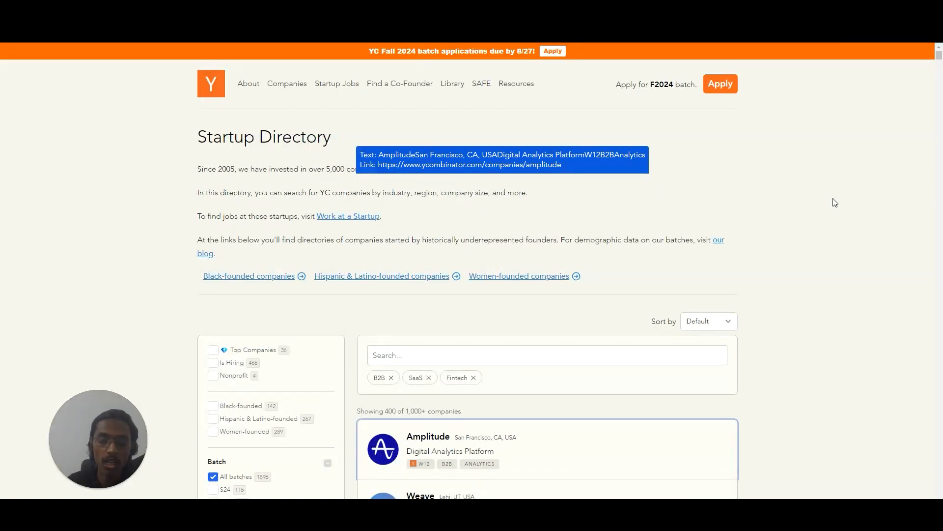
scroll(835, 202, down, 20)
drag(940, 104, 938, 380)
scroll(833, 300, down, 5)
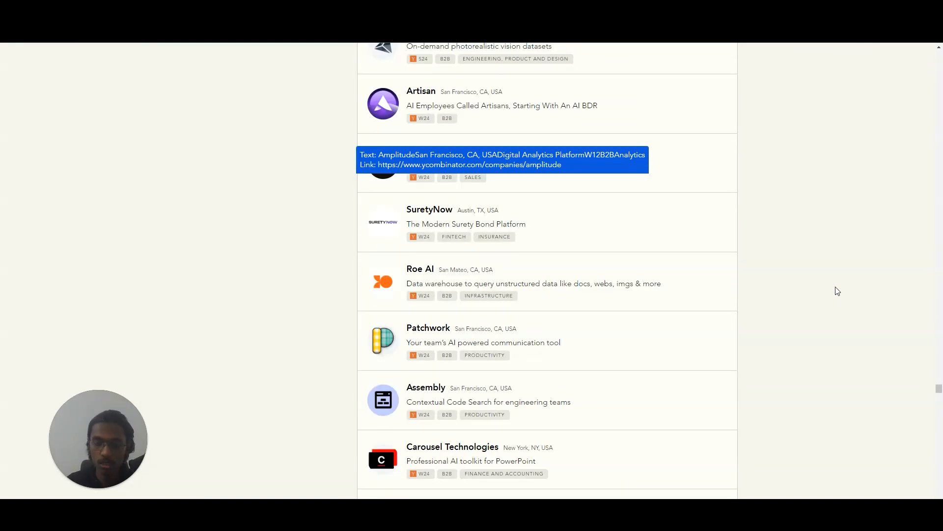
scroll(838, 291, down, 5)
scroll(837, 288, down, 7)
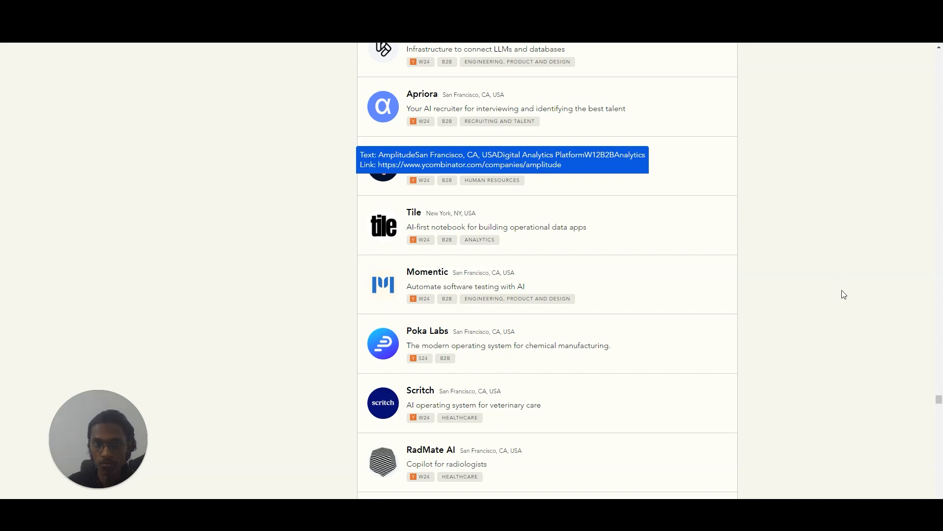
scroll(844, 293, down, 7)
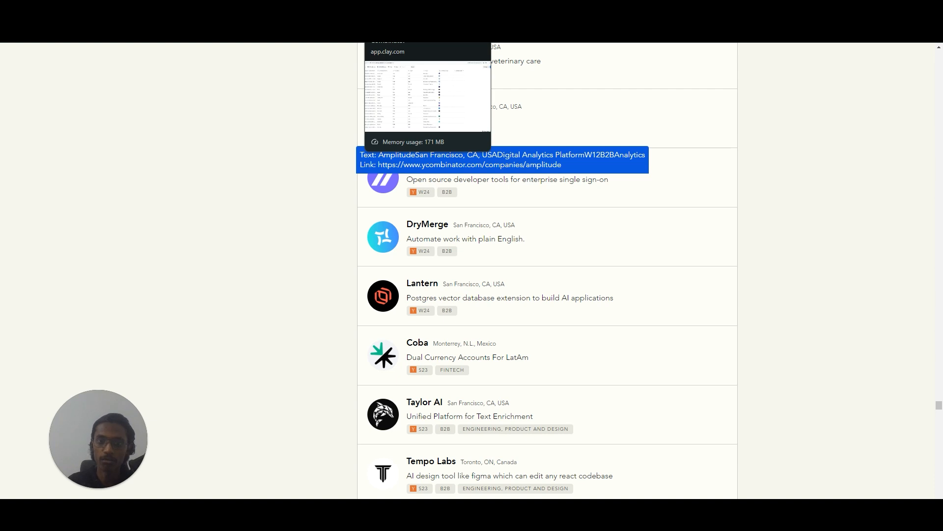
Switch to the Clay table of the startup directory and review its imported company rows and columns.
click(412, 11)
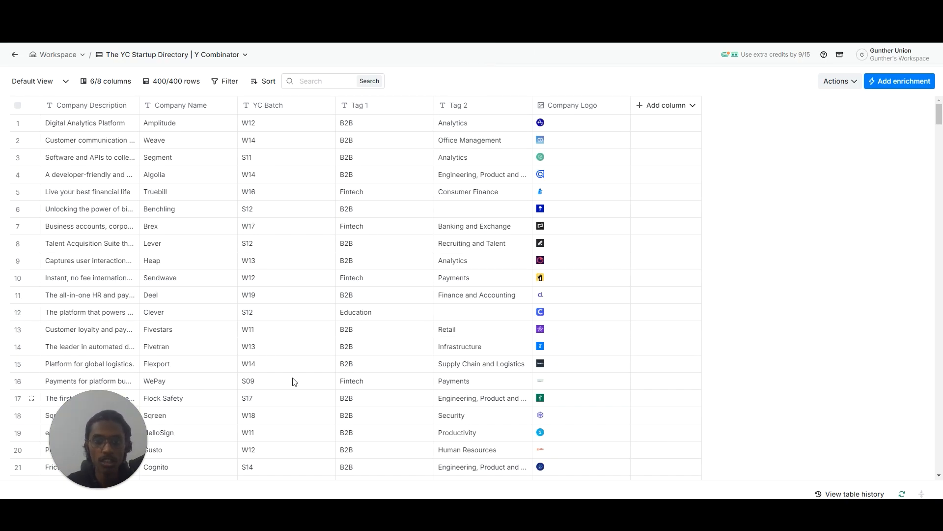
scroll(501, 303, down, 10)
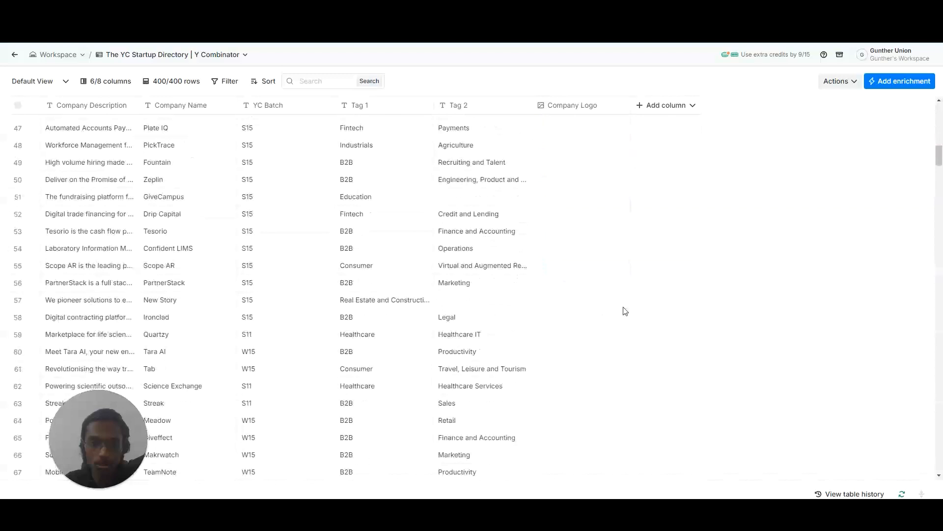
scroll(619, 327, up, 12)
drag(939, 114, 941, 91)
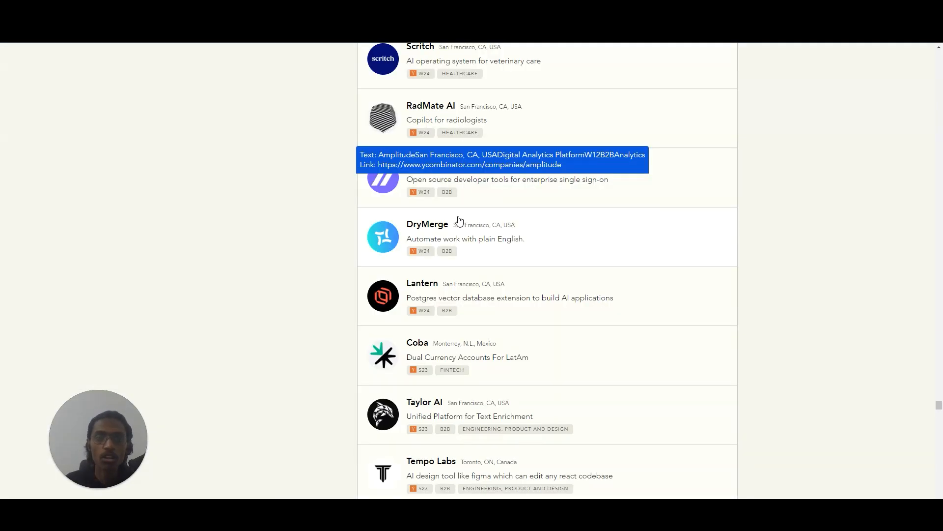
scroll(479, 240, up, 15)
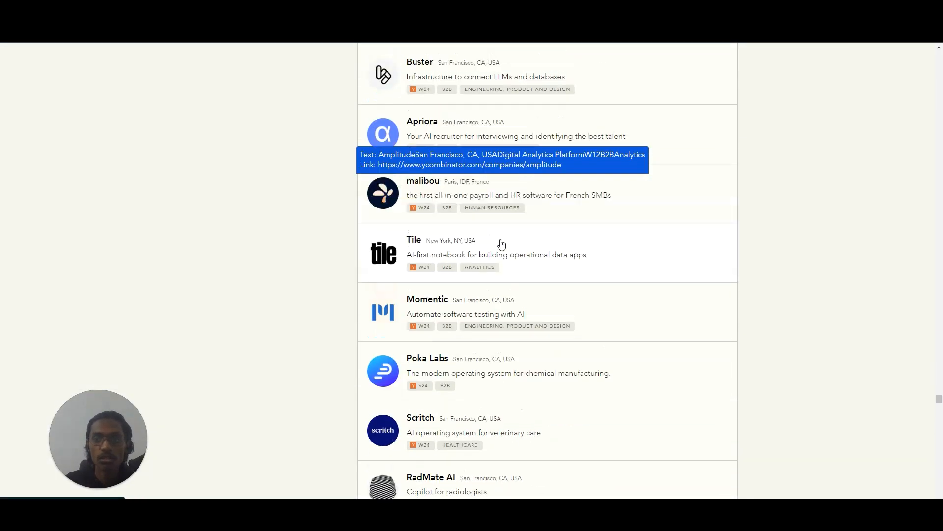
Return to the start of the startup directory and open Amplitude's company page.
drag(939, 399, 939, 54)
scroll(768, 315, down, 5)
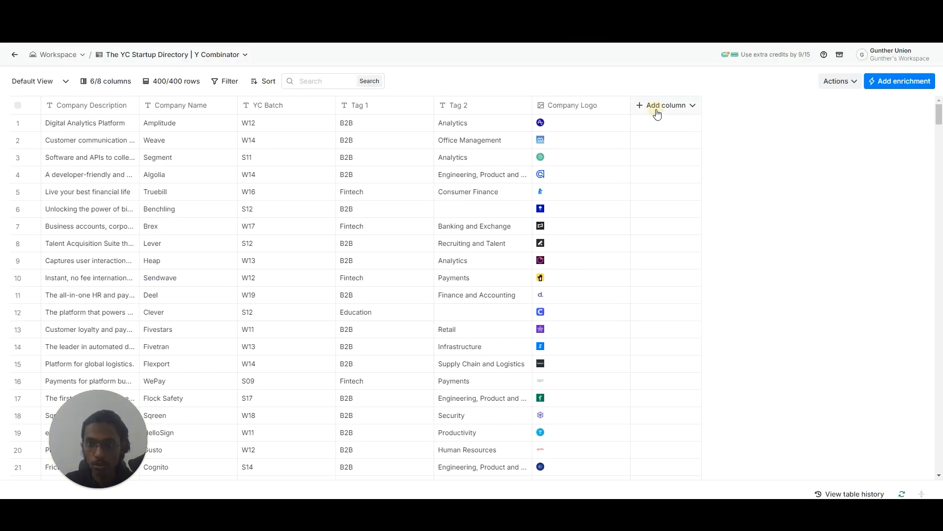
Start a formula column in the Clay table and begin its prompt with "make the" plus the Company Name column reference.
click(658, 106)
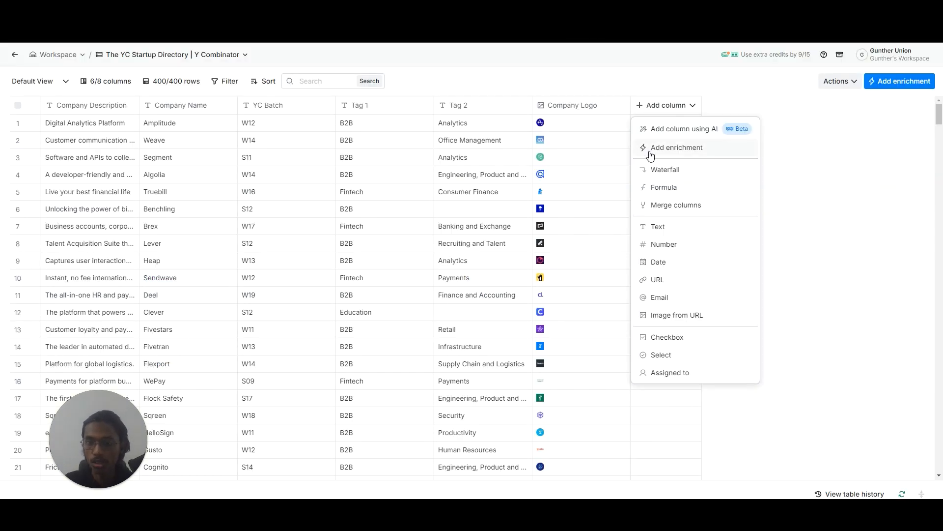
click(654, 190)
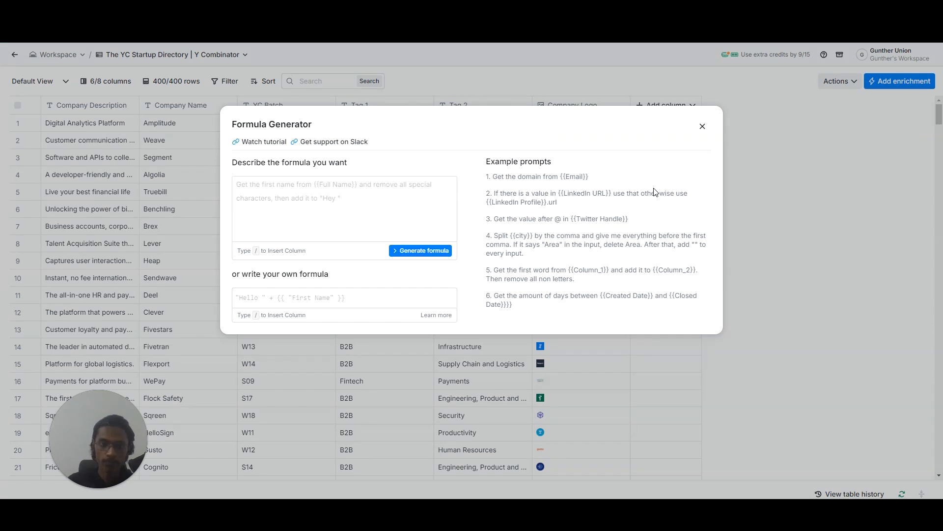
click(263, 199)
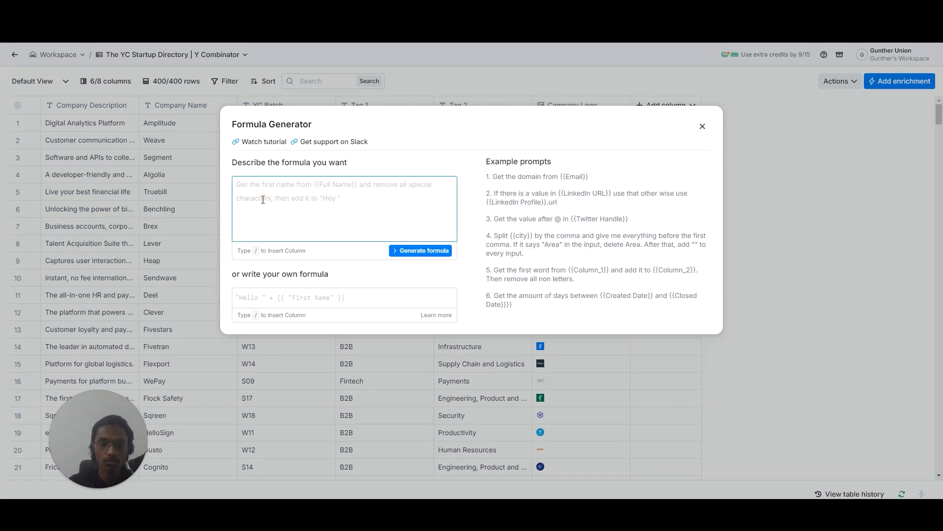
text(make the co)
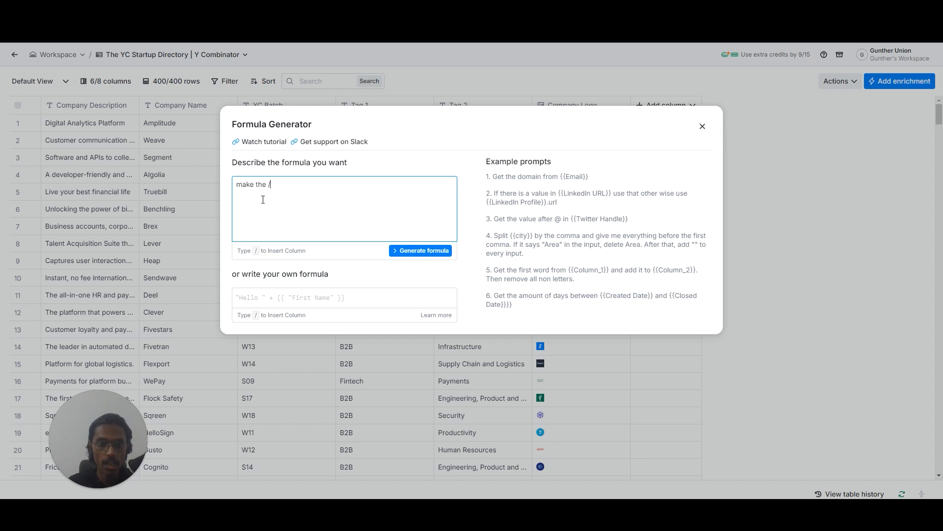
text(/company)
key(Return)
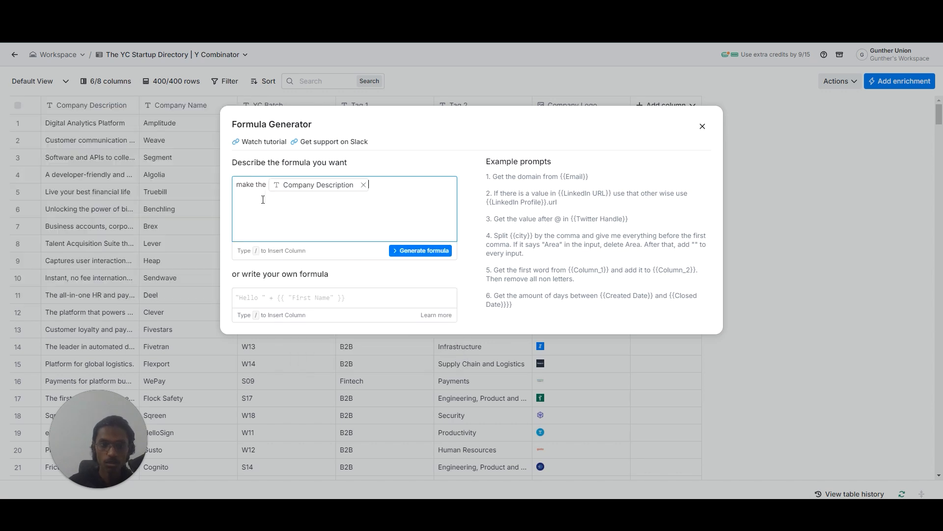
key(BackSpace)
text(/c)
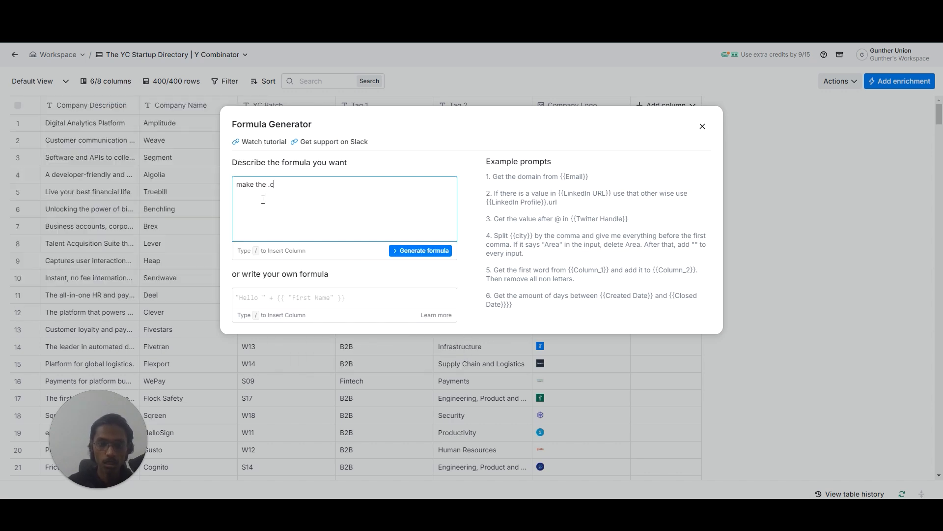
text(omp)
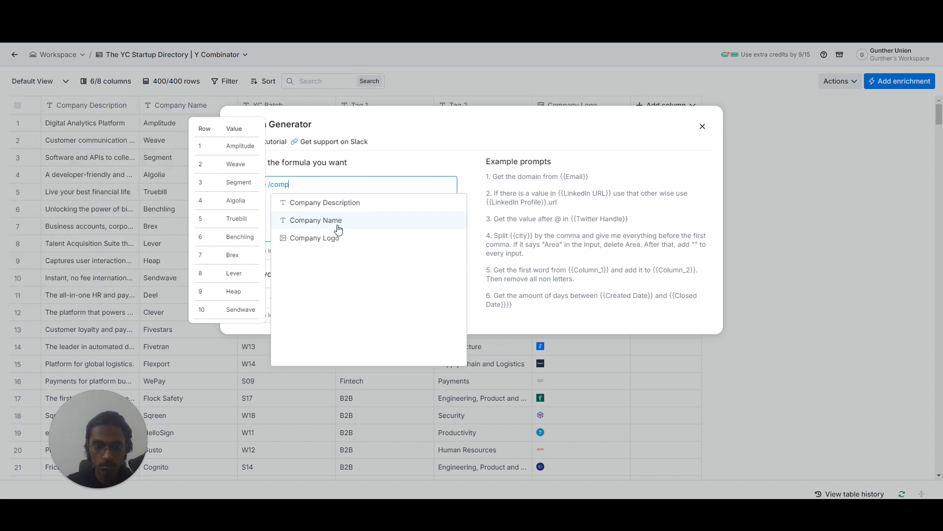
click(339, 221)
Complete the prompt with "lowercase and replace any of the spaces between the text with a hyphen" and generate the formula.
text(lowercase)
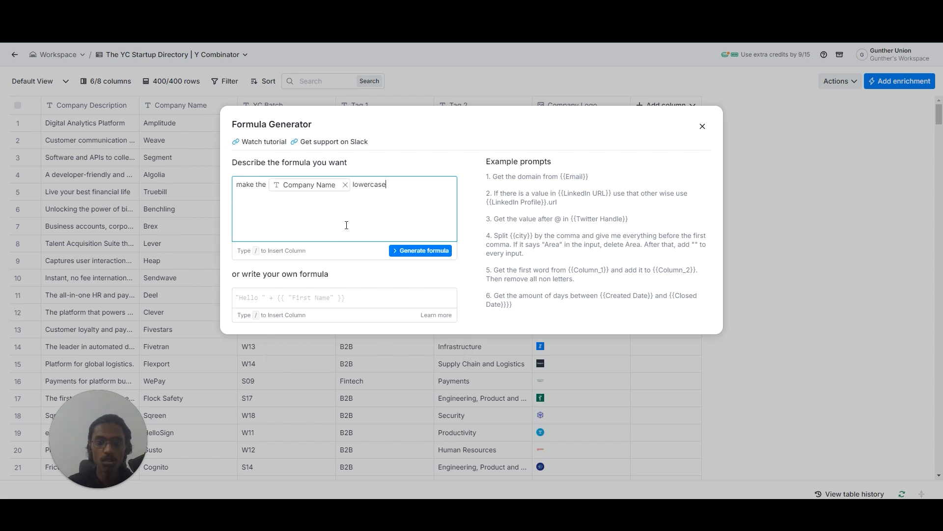
text( and remove)
text(place )
text(any of the spaces)
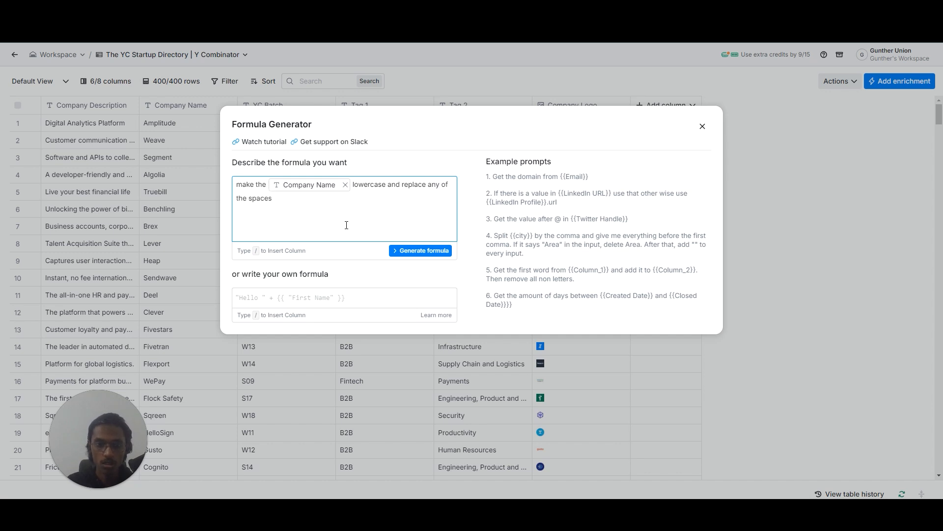
text( between the)
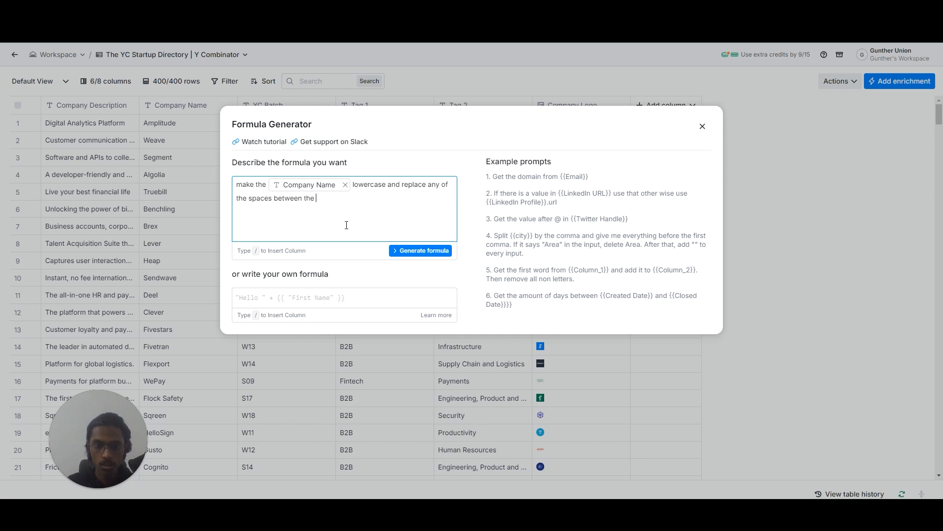
text( text with a)
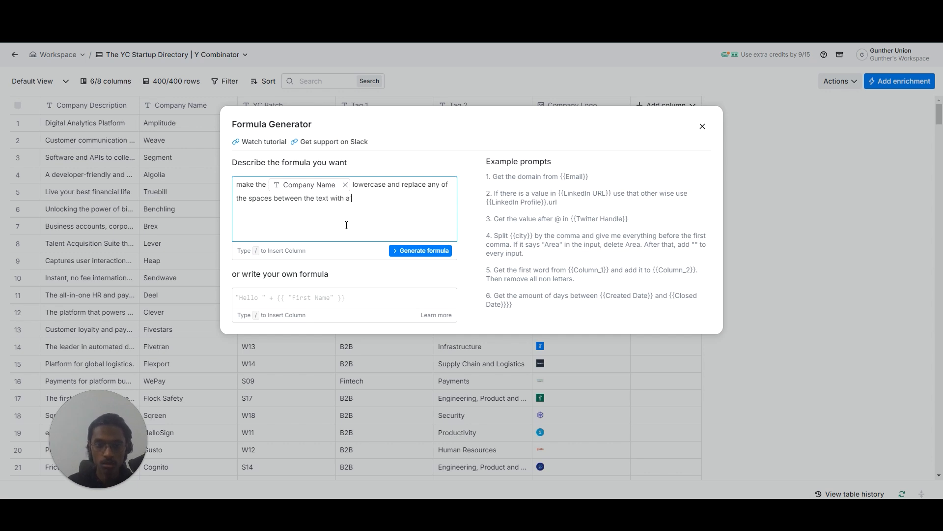
text( hyphen)
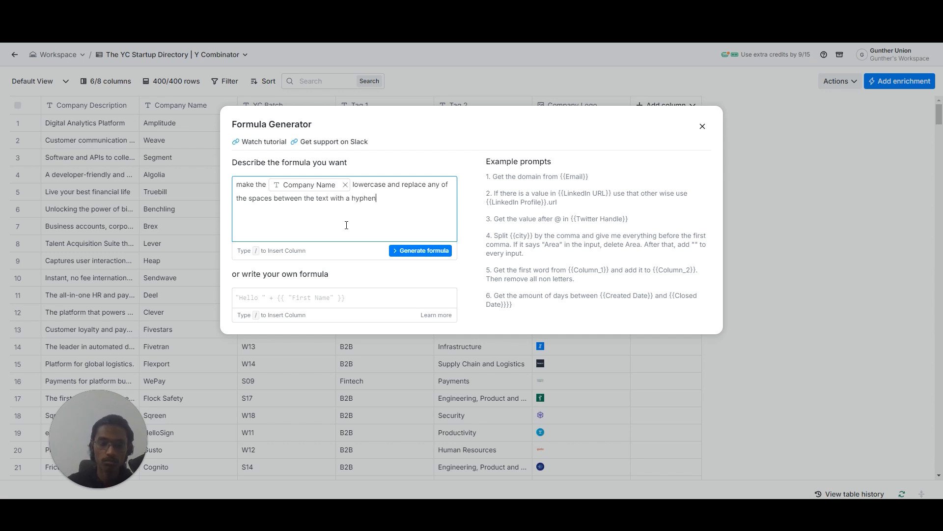
click(415, 247)
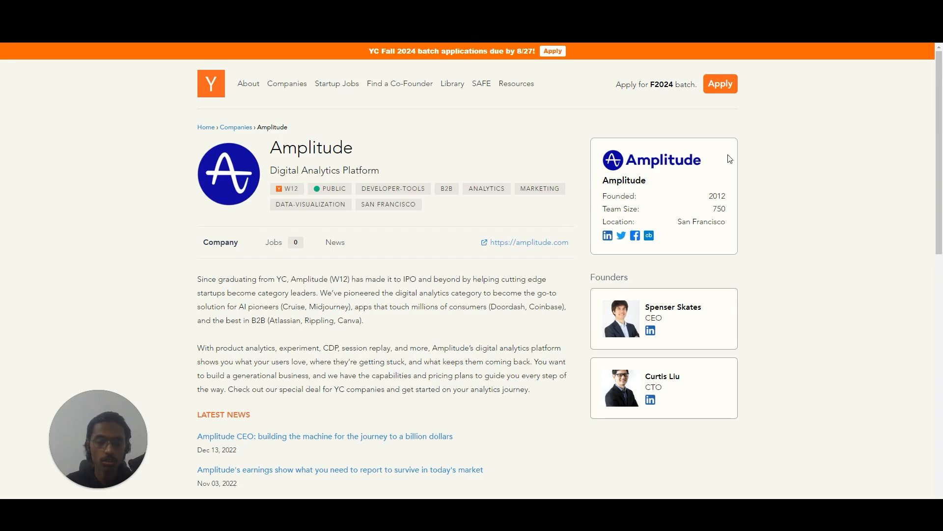
Save the generated formula as a column named "Company Name Formatting" and look over its values.
click(806, 187)
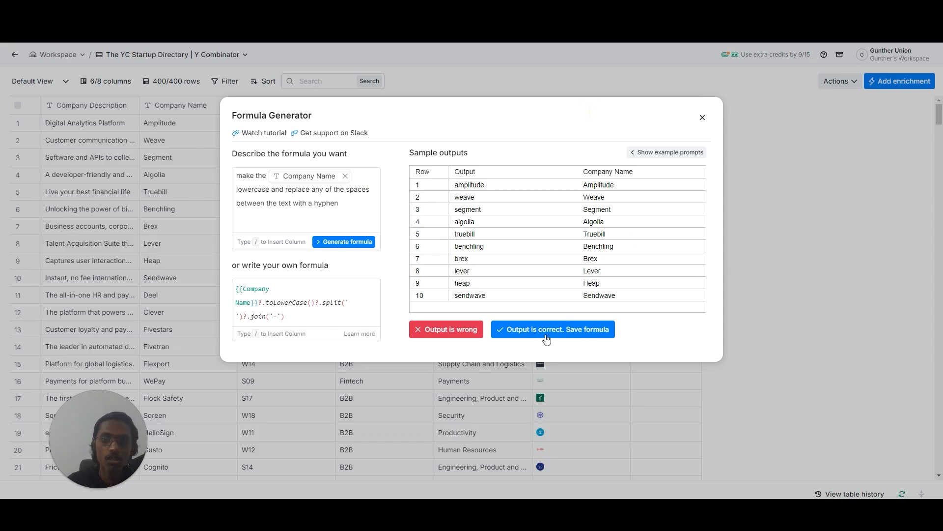
click(552, 330)
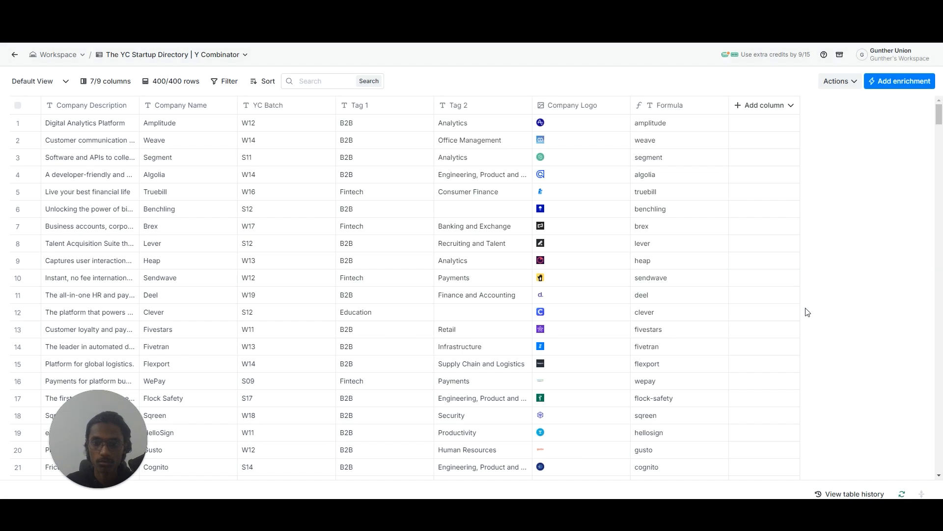
mouse_move(938, 114)
mouse_down()
mouse_move(940, 150)
mouse_move(942, 117)
mouse_up()
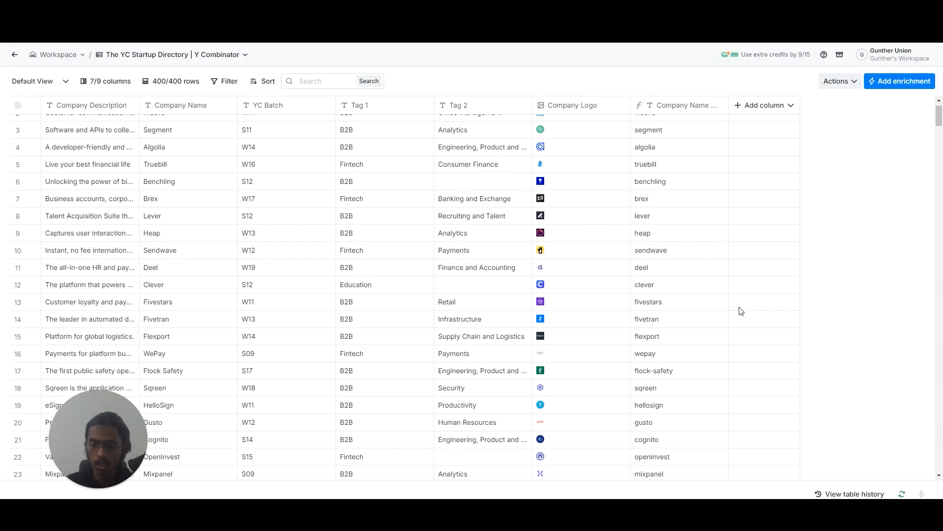
scroll(747, 338, up, 1)
scroll(776, 250, down, 3)
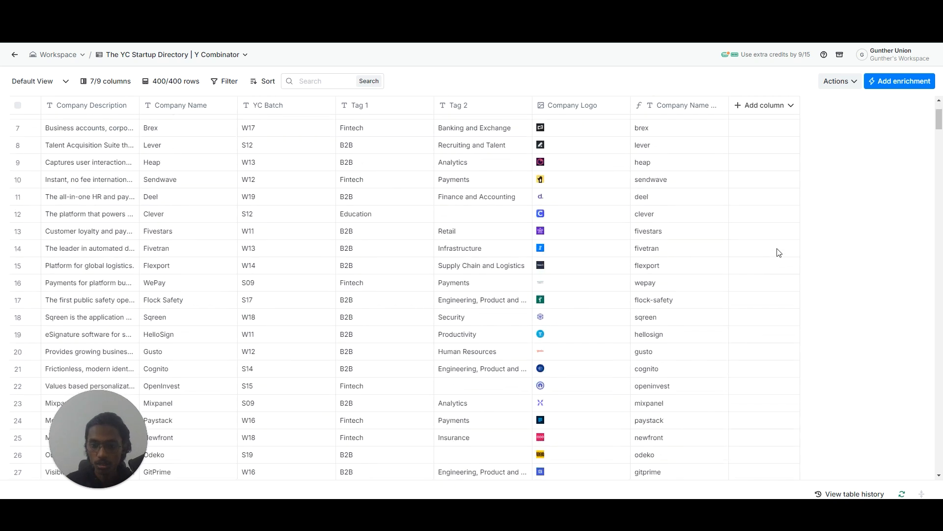
scroll(773, 256, up, 3)
Start another formula column and insert the Company Name Formatting column reference in its prompt.
click(744, 106)
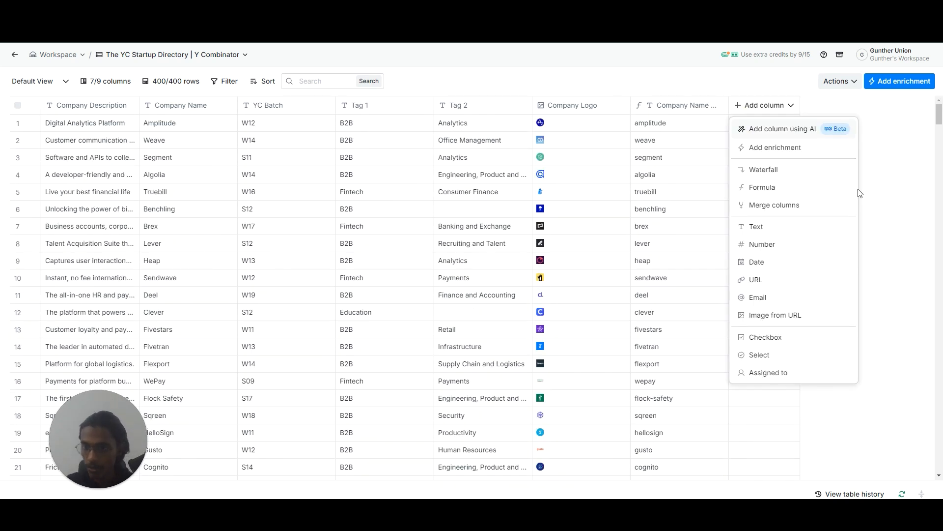
click(841, 190)
click(308, 186)
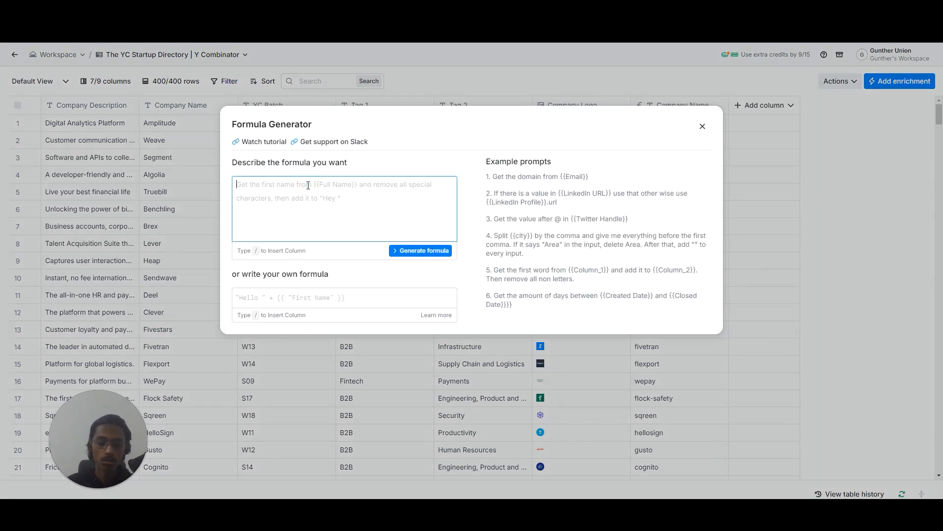
text(/)
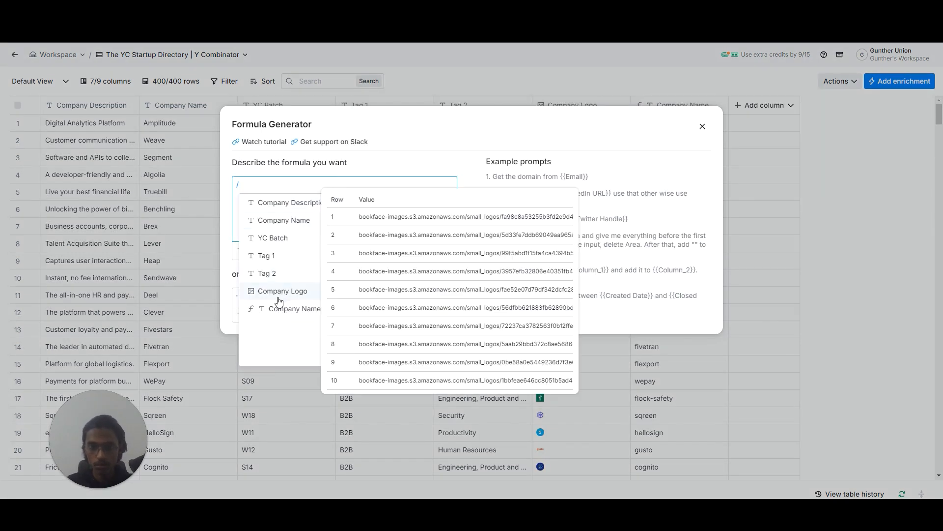
click(288, 314)
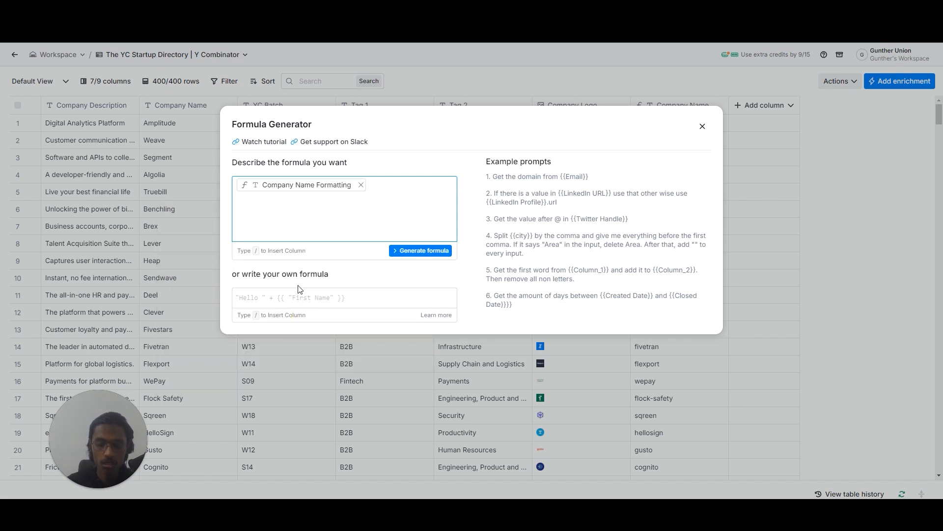
key(Left)
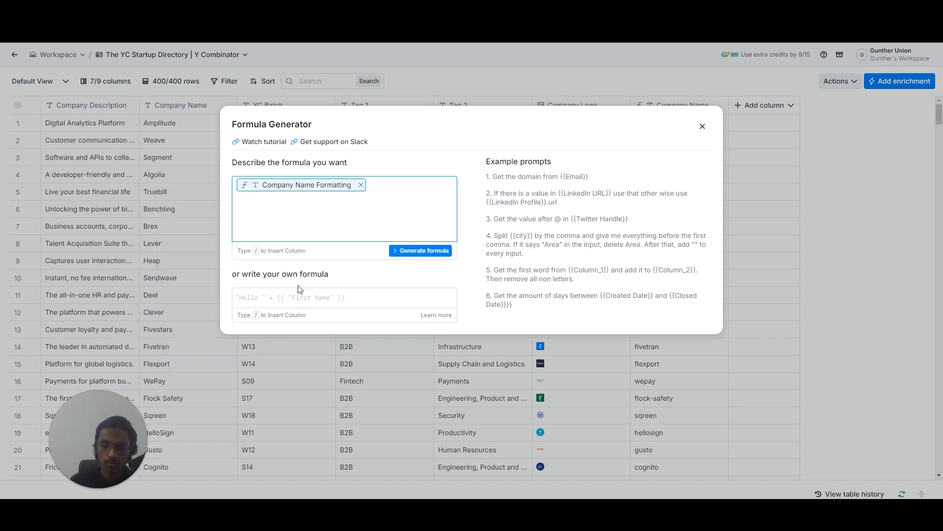
key(Left)
text(Add)
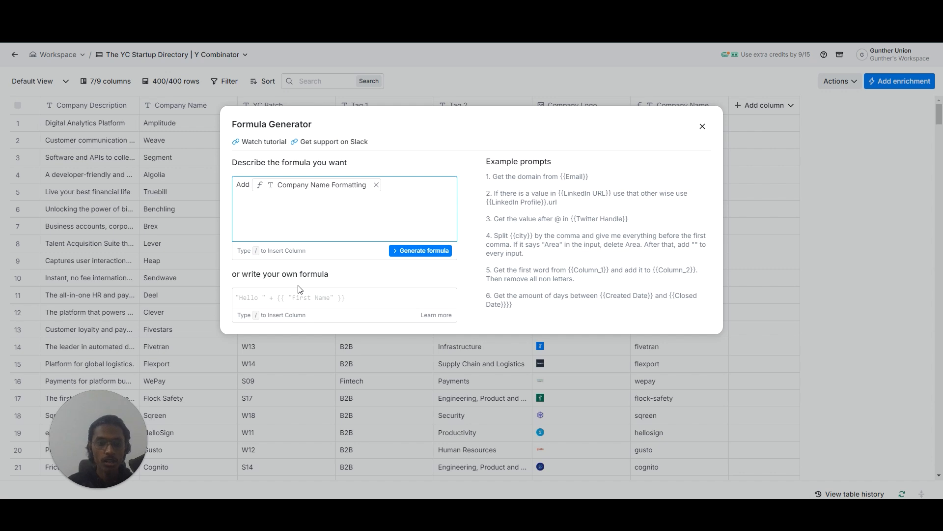
text( the)
text(YC Companies List (27th Aug))
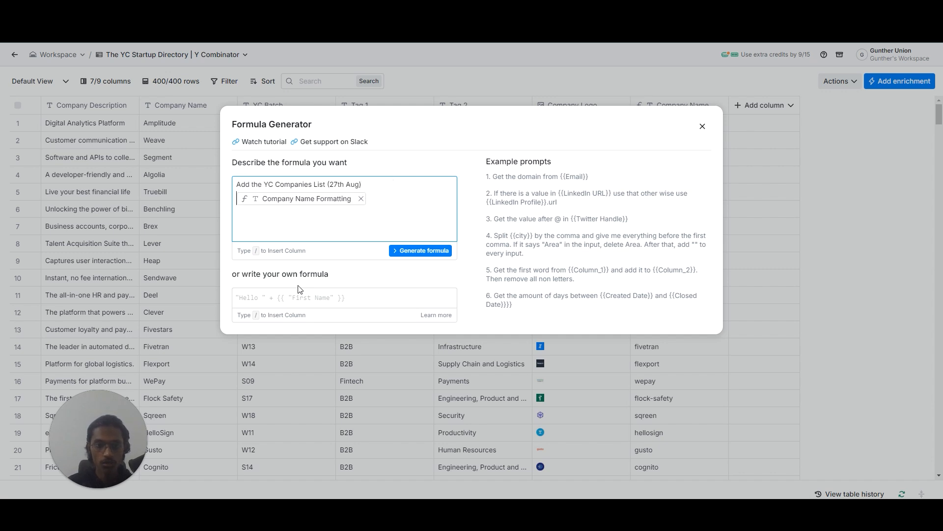
key(ctrl+z)
text(A Company Name Formatting)
click(423, 10)
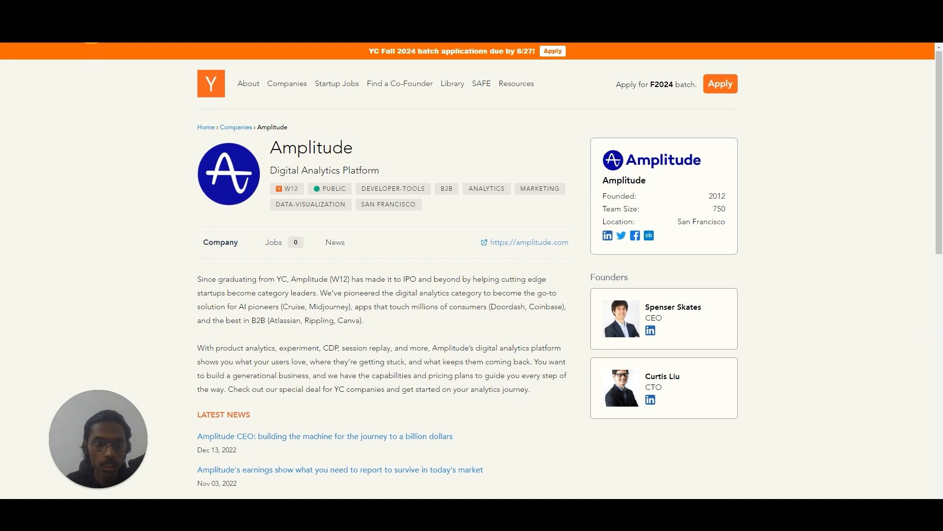
click(305, 10)
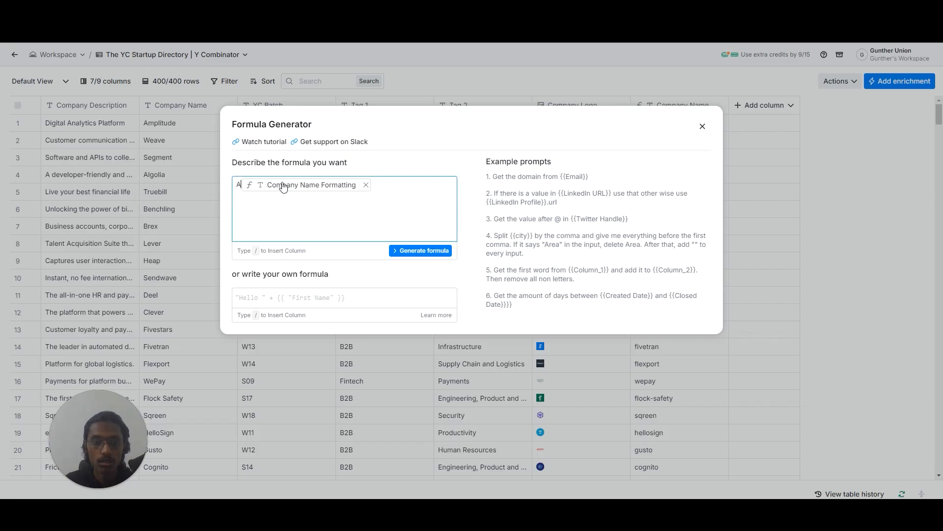
text(dd)
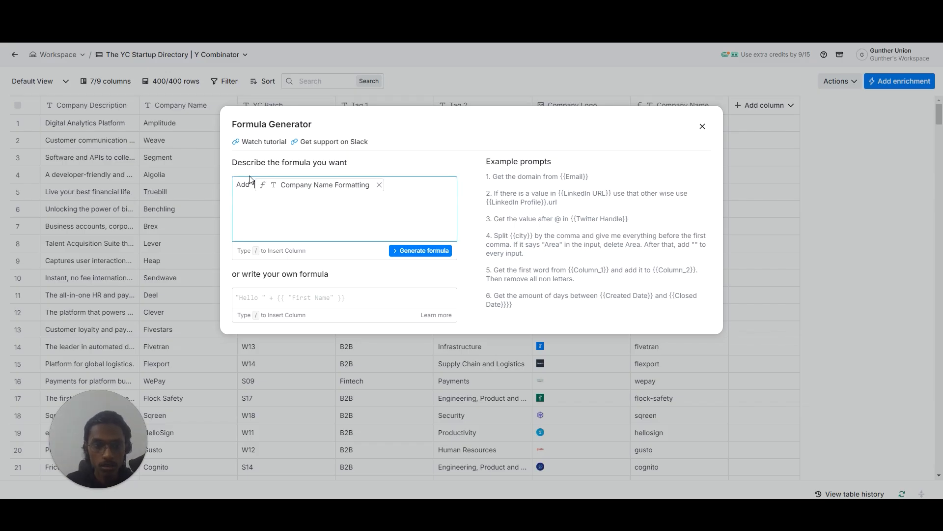
text("https://www.ycombinator.com/companies")
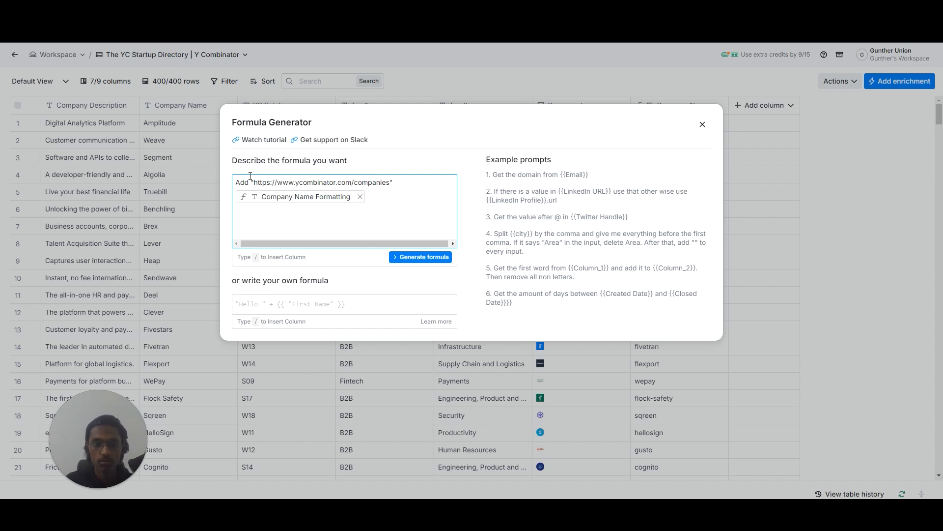
text(bef)
key(BackSpace)
key(BackSpace)
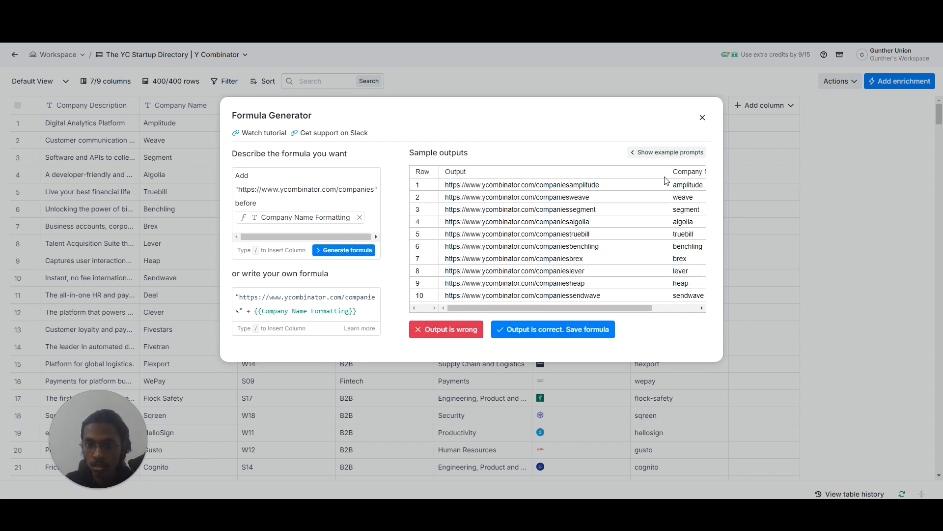
Check the sample outputs and save the formula as a URL column named "YCombinator URL".
drag(631, 309, 708, 308)
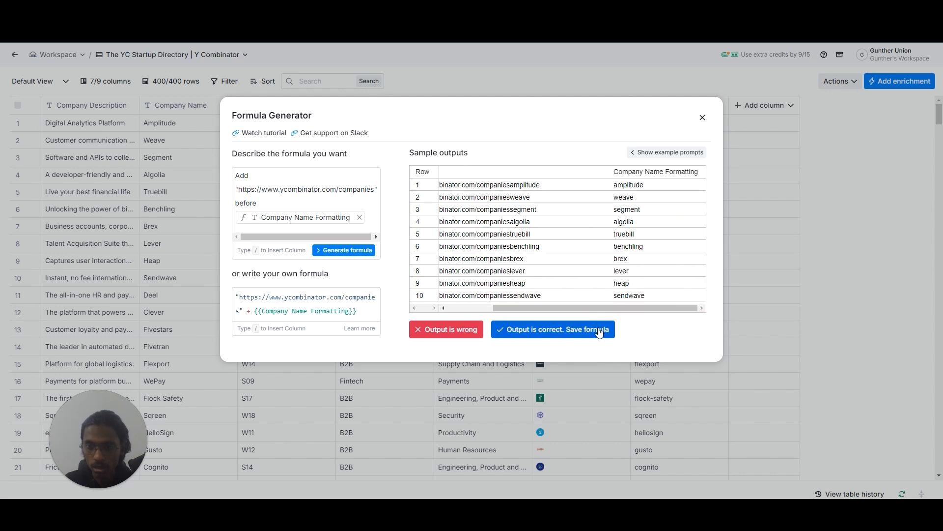
drag(602, 308, 557, 307)
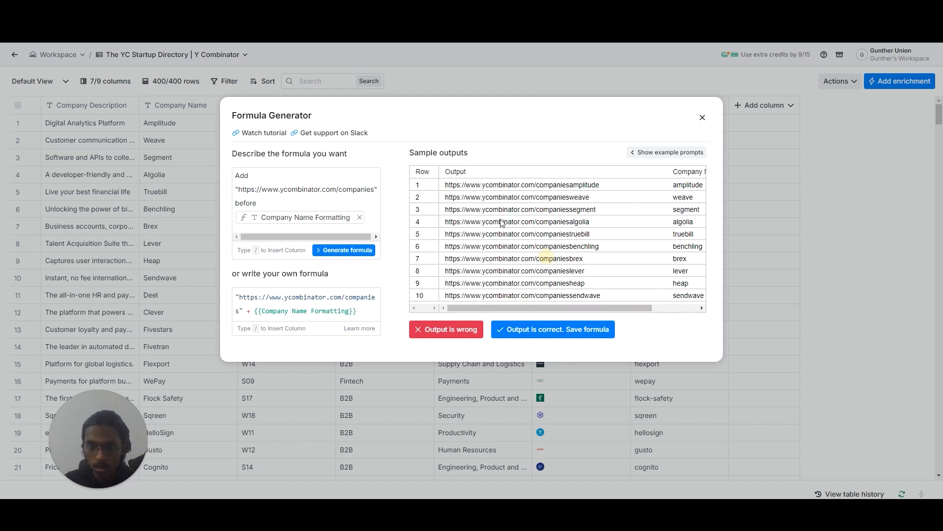
click(601, 331)
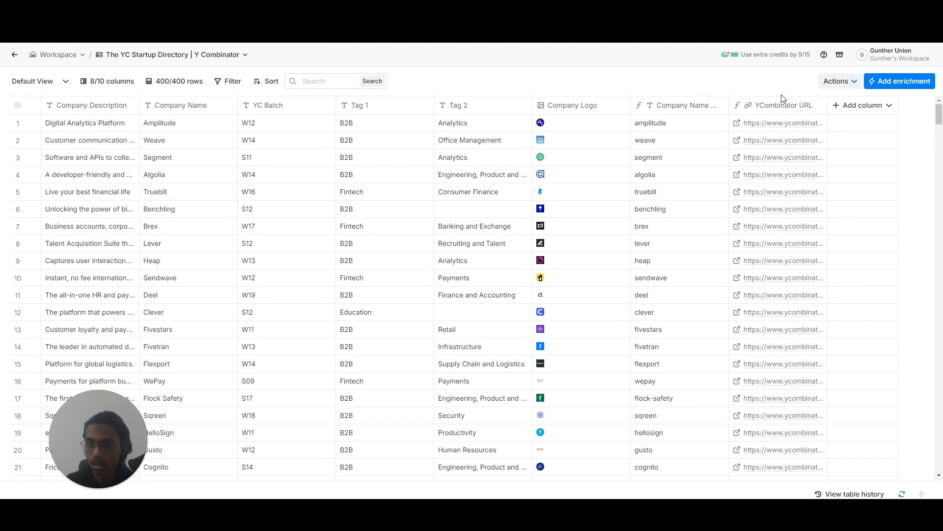
Test the YCombinator URL link in the Amplitude row and return to the Clay table.
click(760, 124)
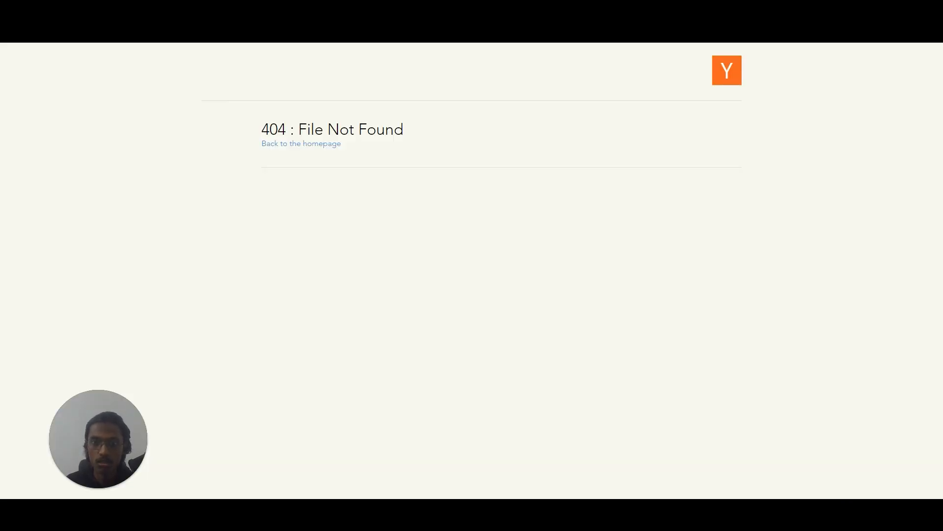
click(634, 10)
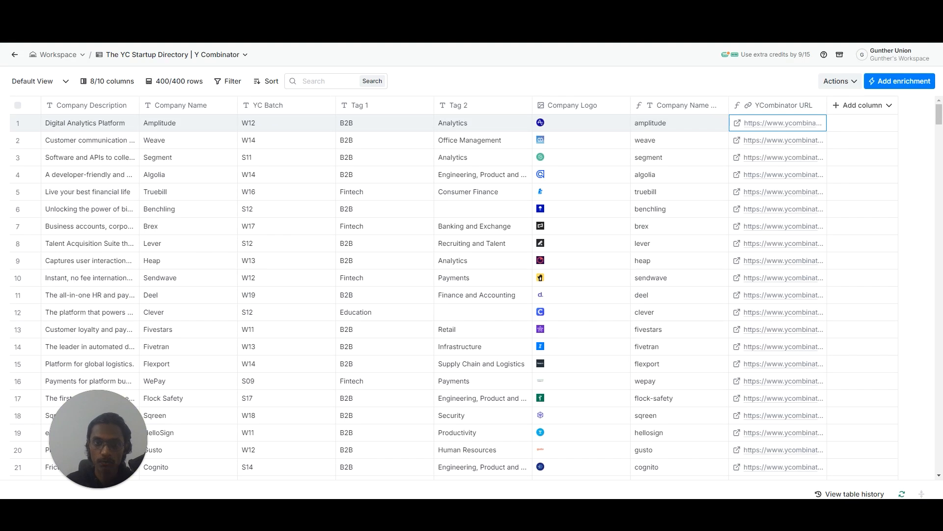
click(754, 106)
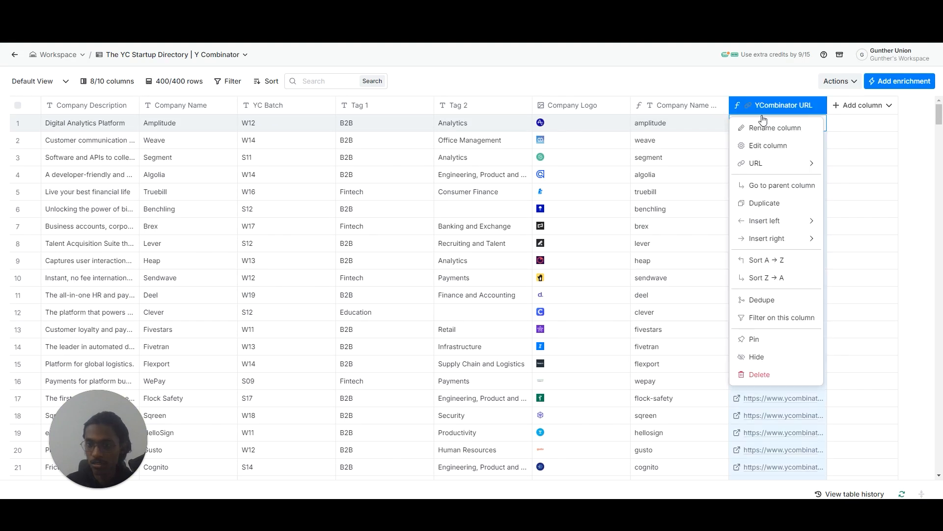
click(742, 146)
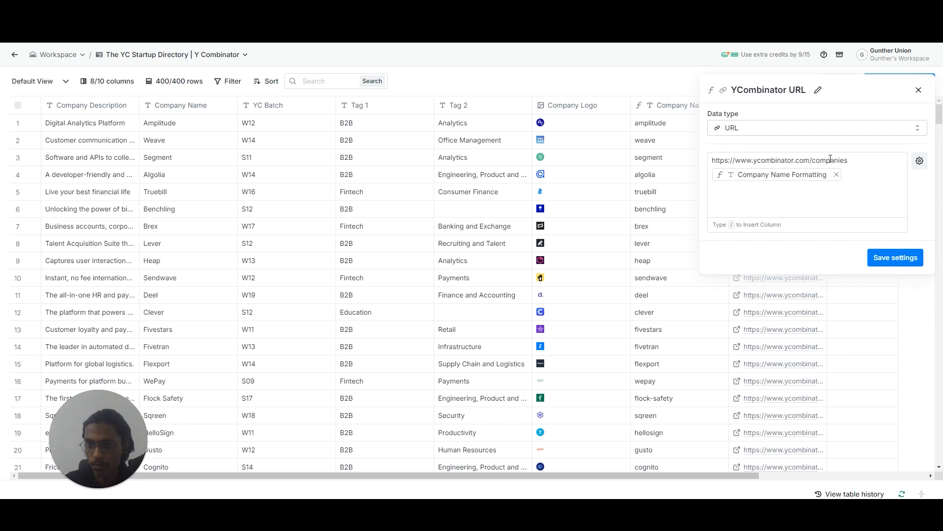
click(848, 160)
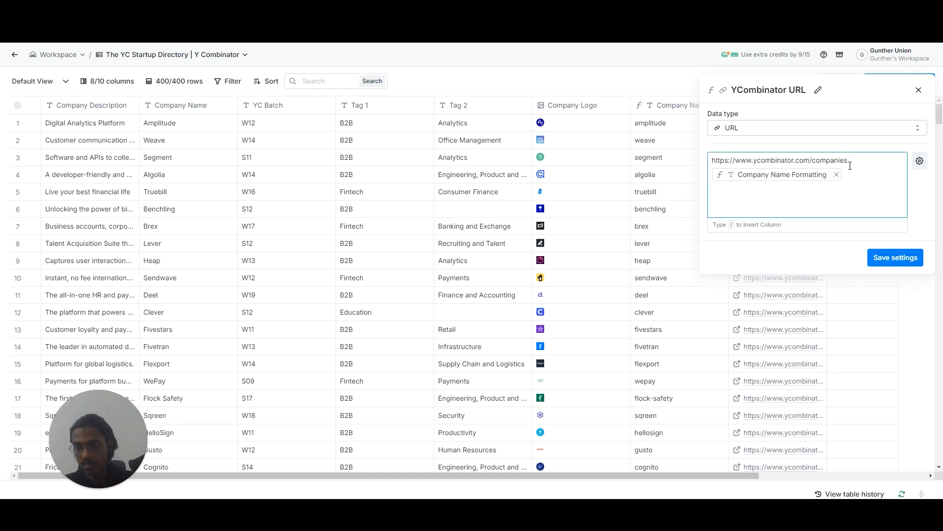
text(/)
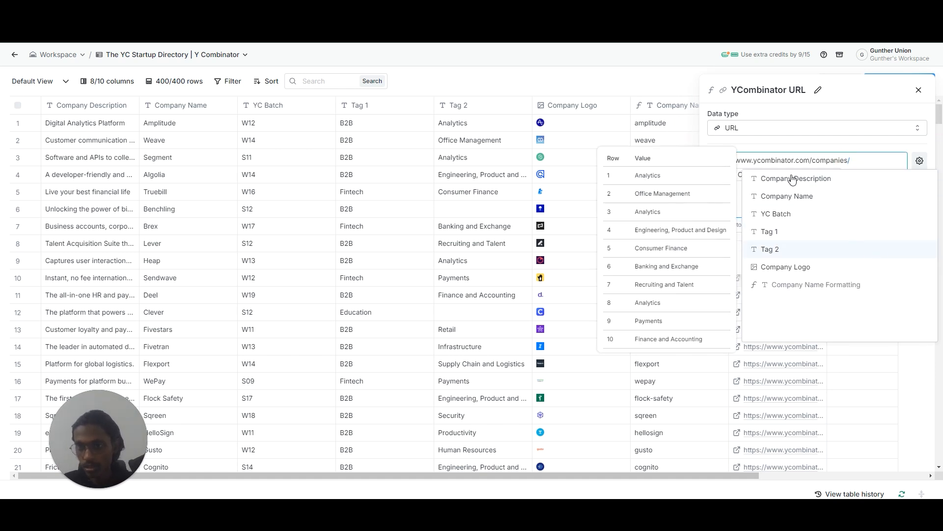
click(858, 144)
click(887, 253)
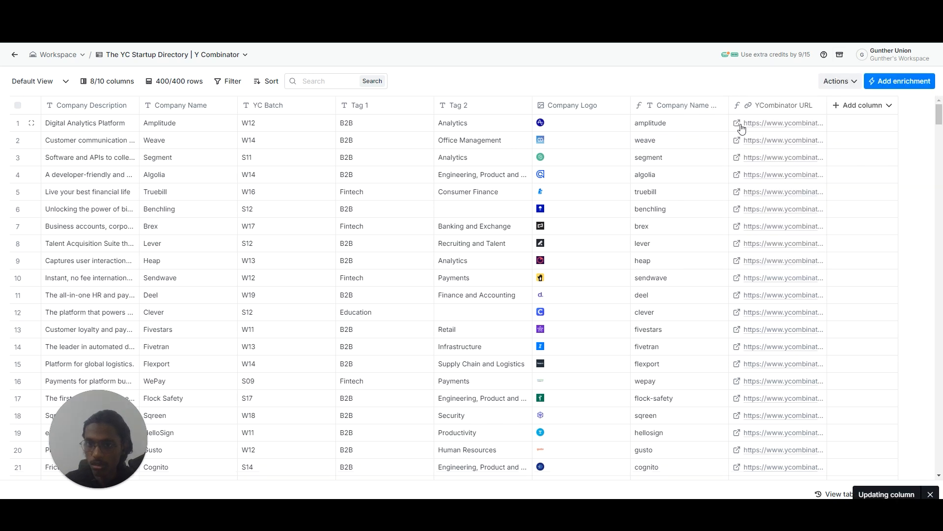
click(740, 123)
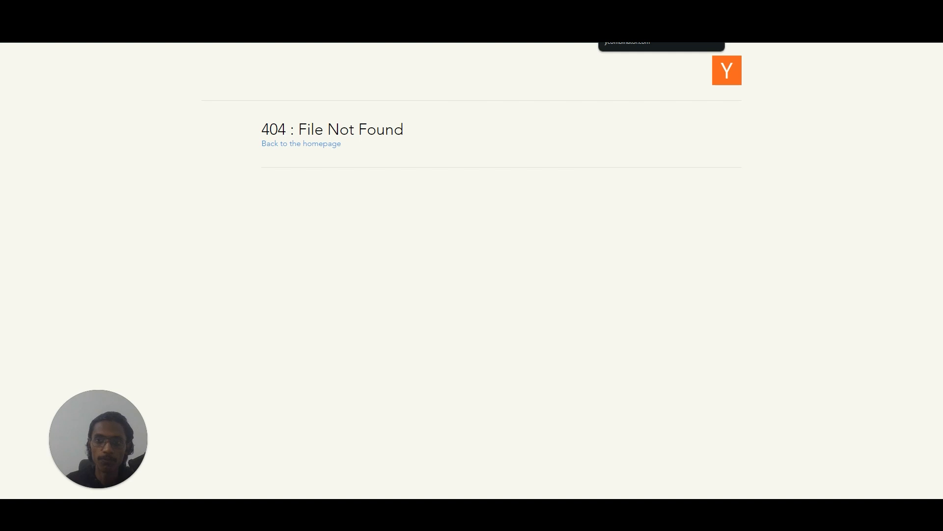
key(ctrl+w)
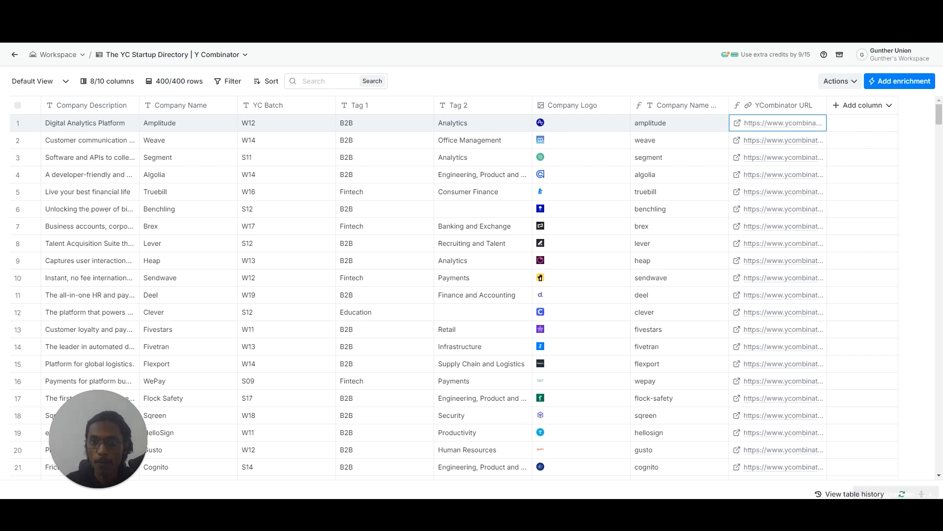
Keep the Company Name Formatting reference directly after the slash in the YCombinator URL formula, save it again, and retest the Amplitude link.
click(794, 105)
click(795, 143)
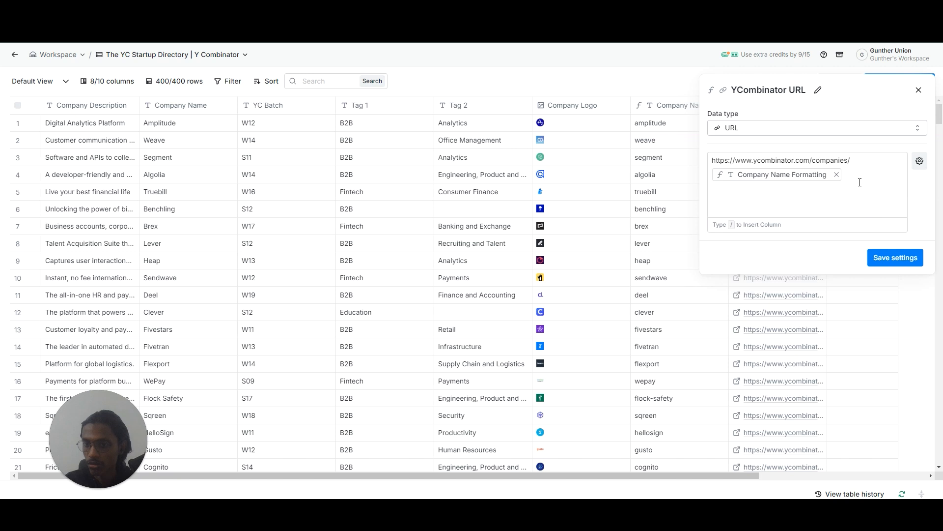
click(870, 155)
key(BackSpace)
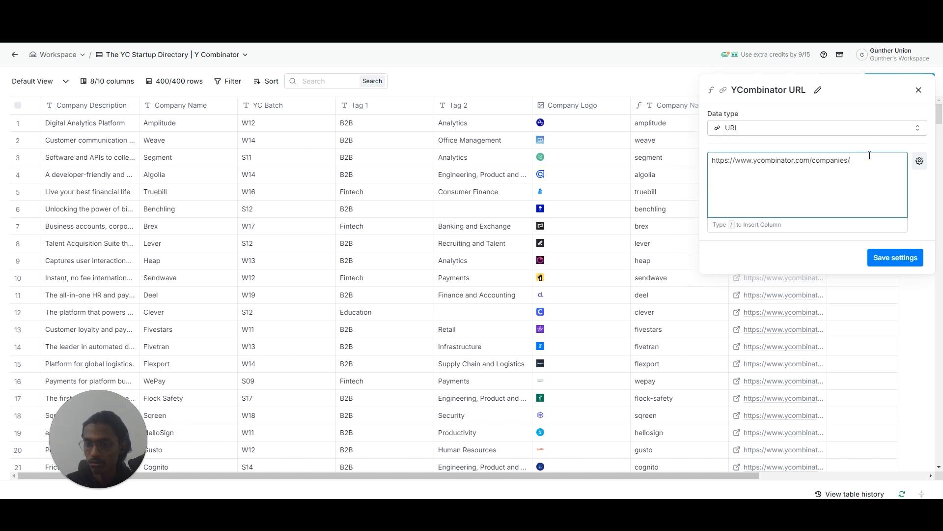
key(ctrl+z)
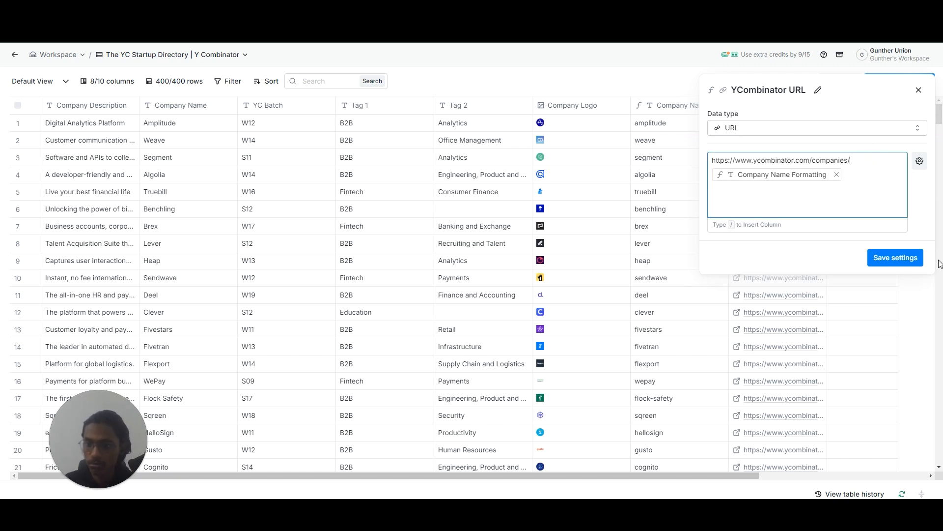
click(916, 265)
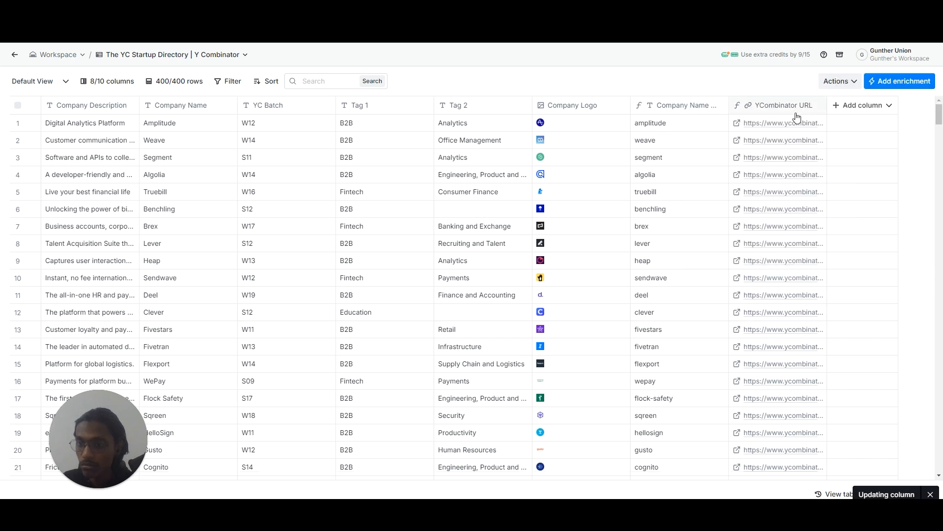
click(742, 125)
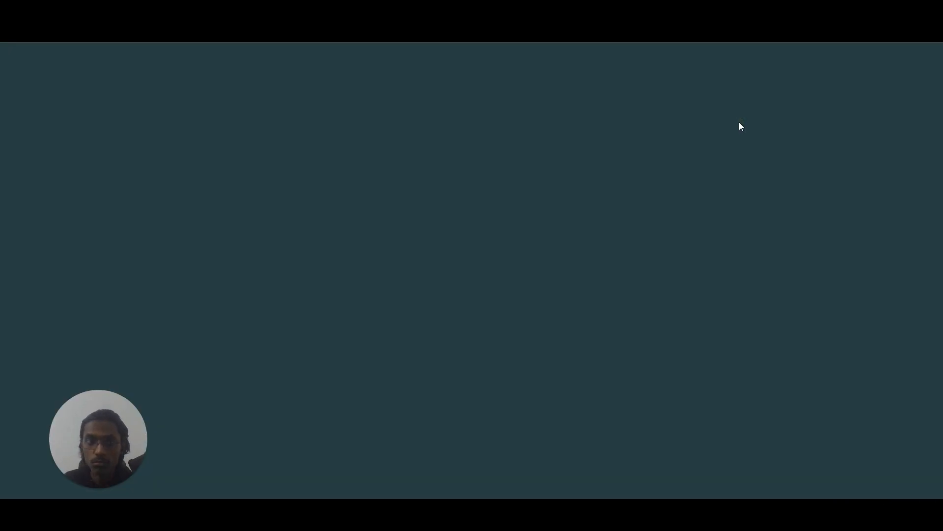
scroll(764, 202, down, 7)
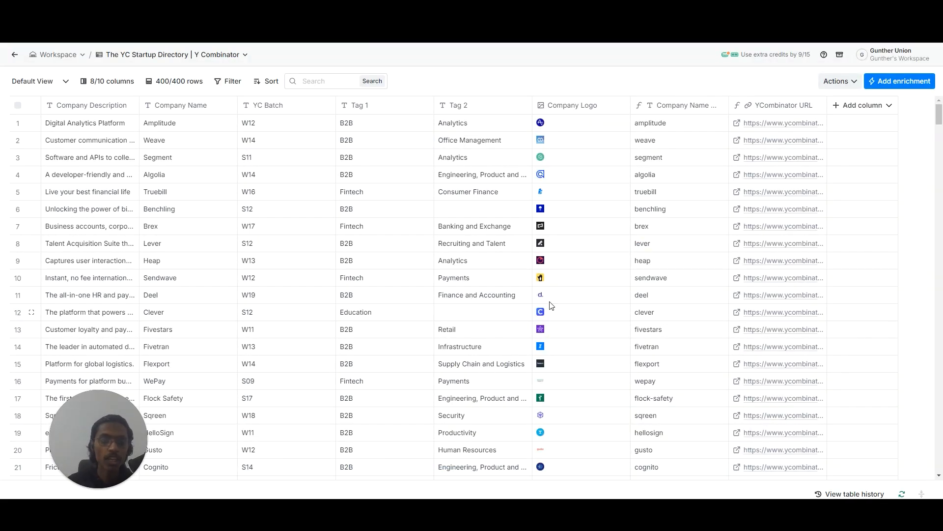
Search the enrichments for the Clay scraper and choose Find Data from Page.
click(909, 81)
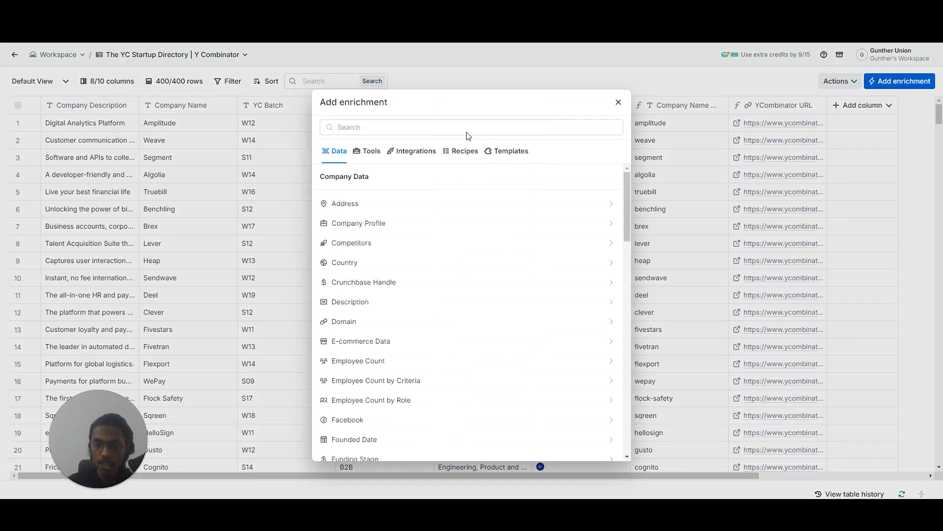
click(407, 131)
text(Clay Scraer)
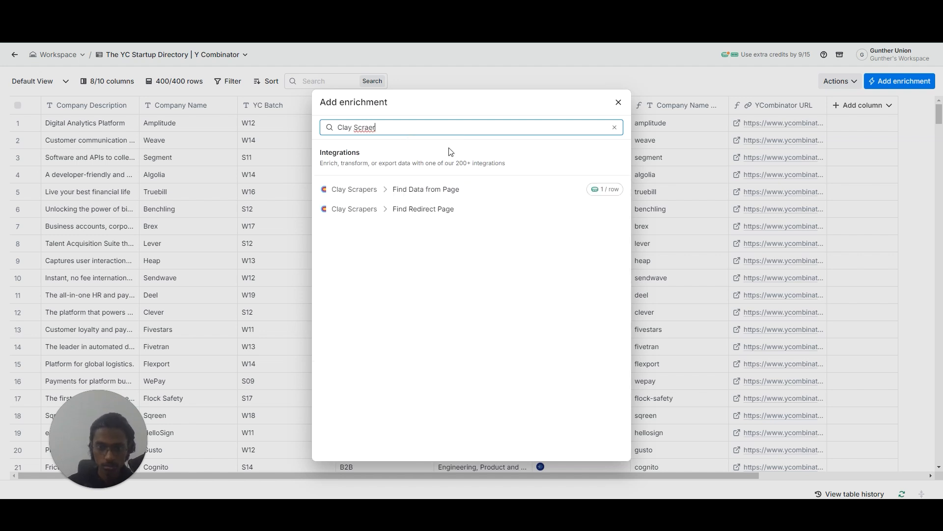
click(392, 191)
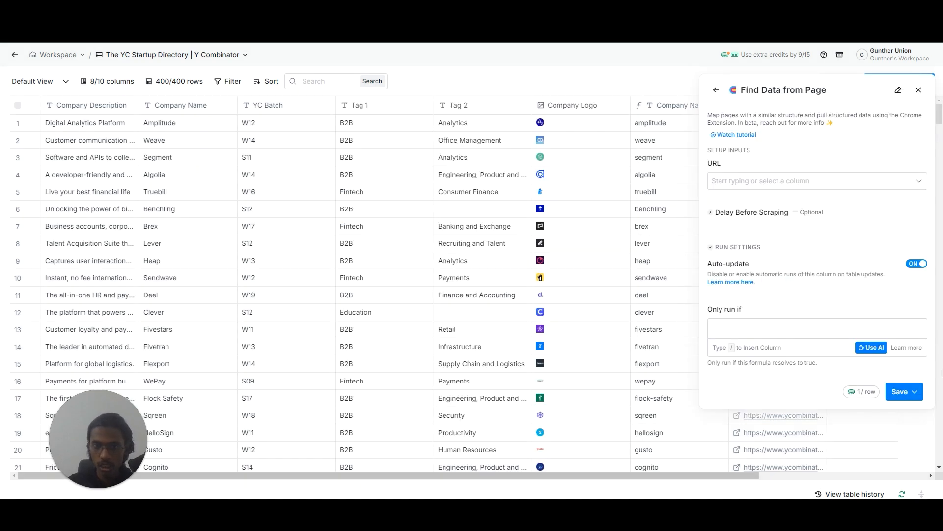
Set the enrichment's URL input to the YCombinator URL column, then save and run it on 10 rows.
click(844, 182)
click(781, 327)
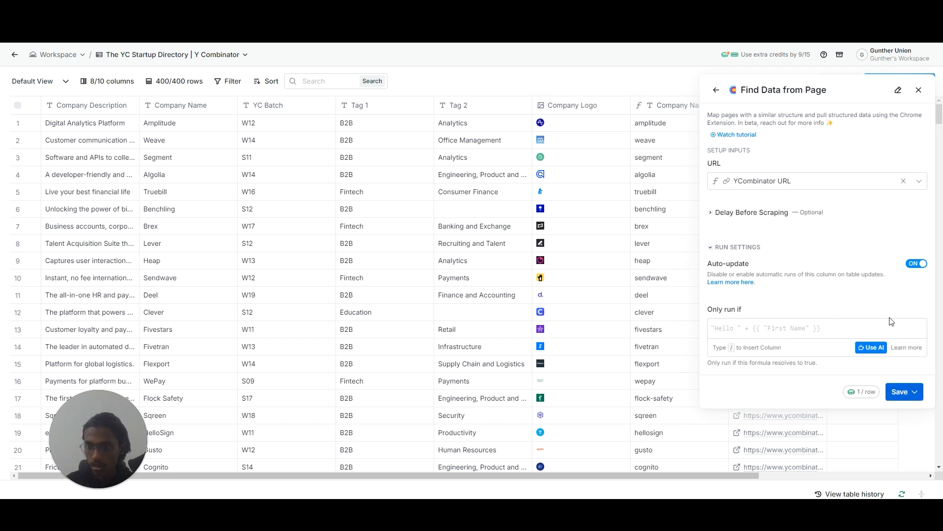
click(907, 395)
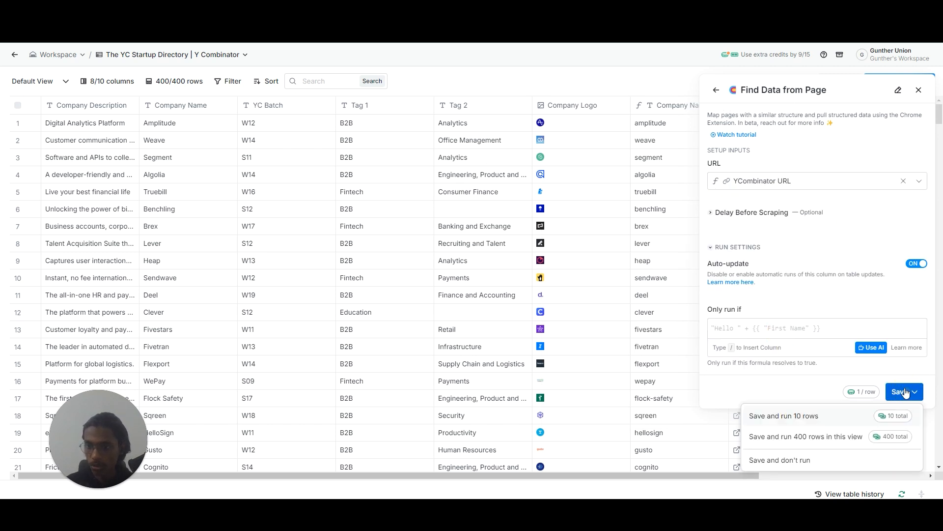
click(865, 416)
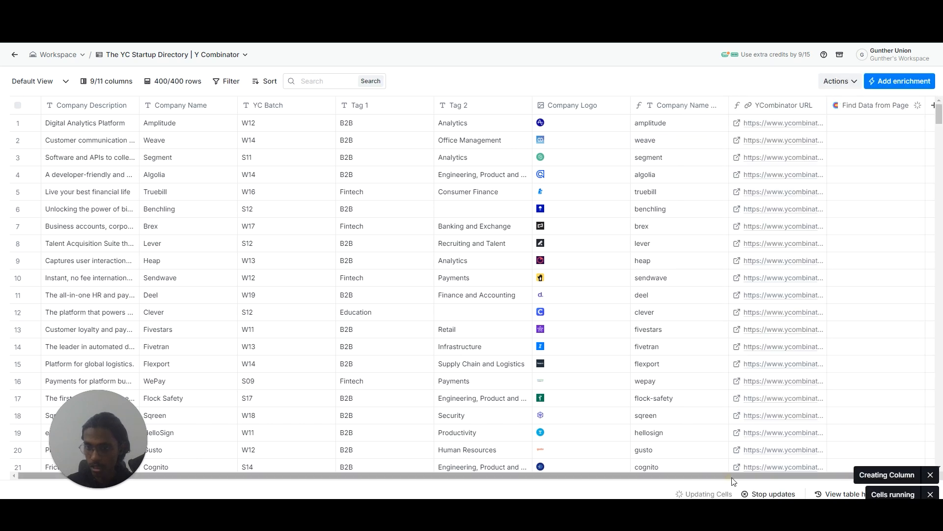
Open the Find Data from Page result in the Segment row and review the scraped company and founder fields.
drag(732, 478, 843, 434)
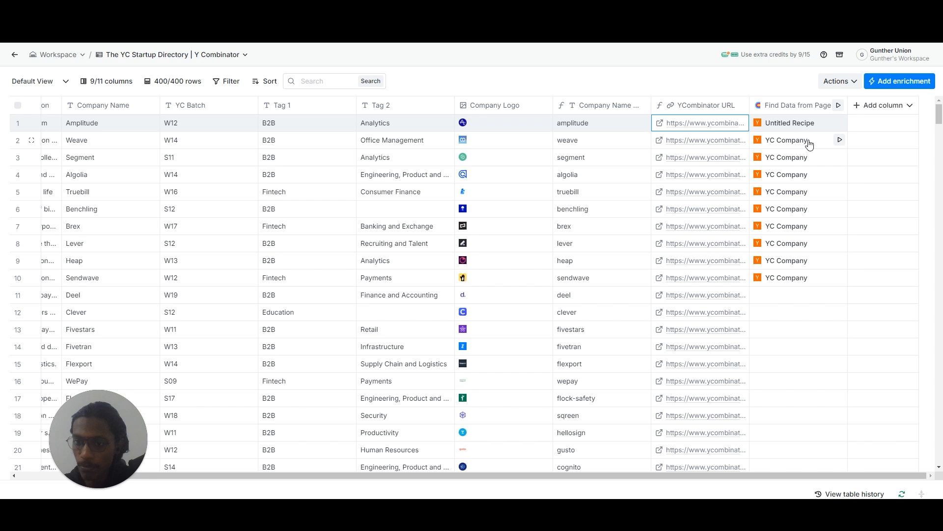
click(787, 153)
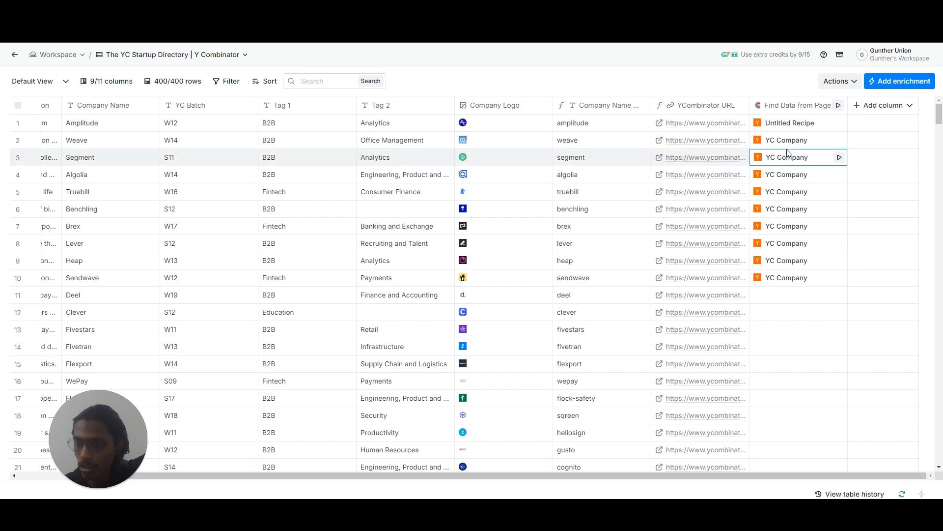
click(786, 159)
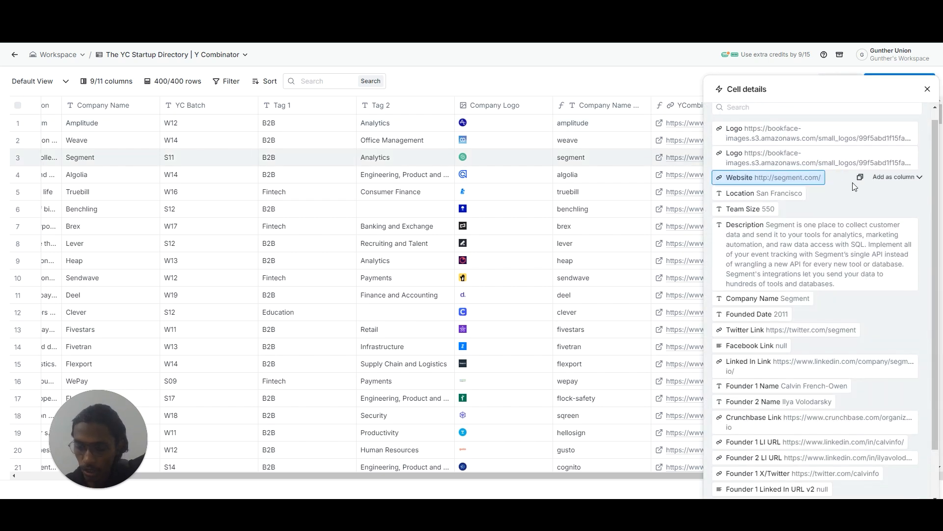
scroll(845, 230, up, 2)
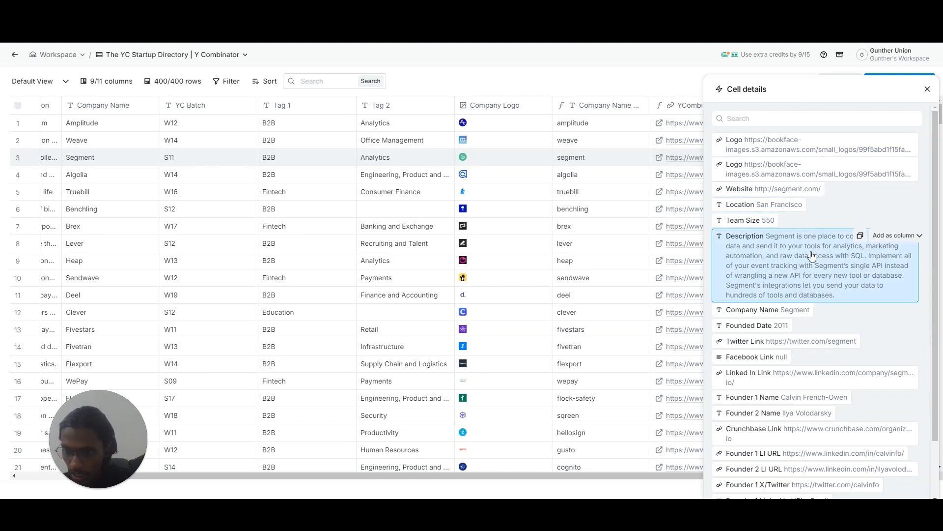
scroll(814, 387, down, 2)
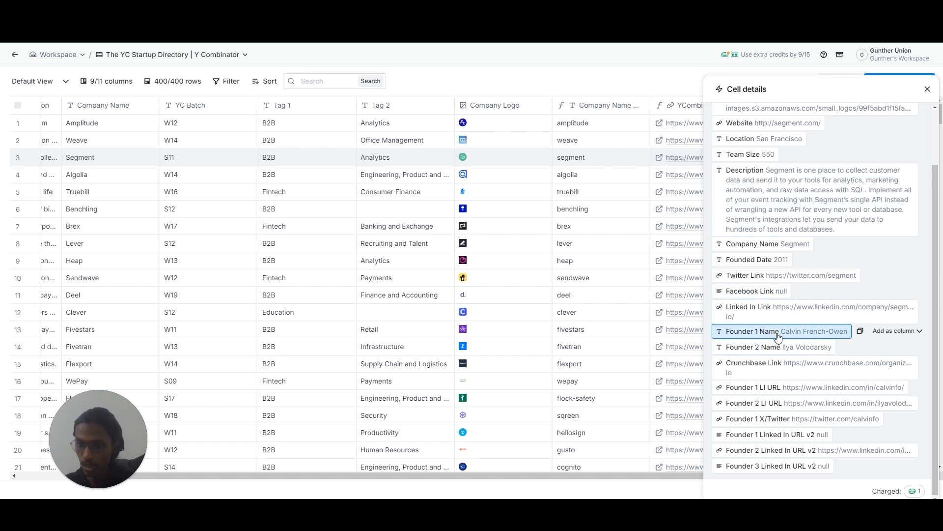
Add Founder 1 Name, Founder 2 Name and Founder 1 LI URL from the Segment cell details as new columns.
click(896, 332)
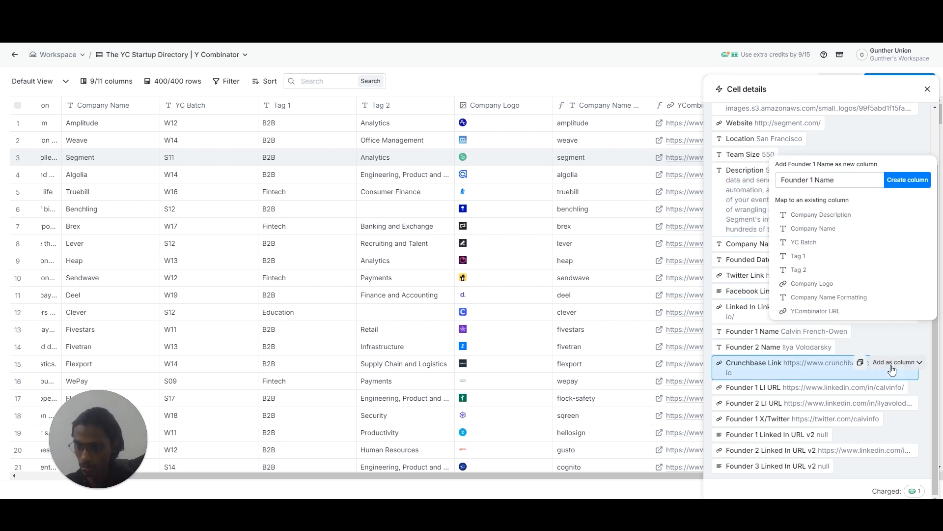
click(906, 186)
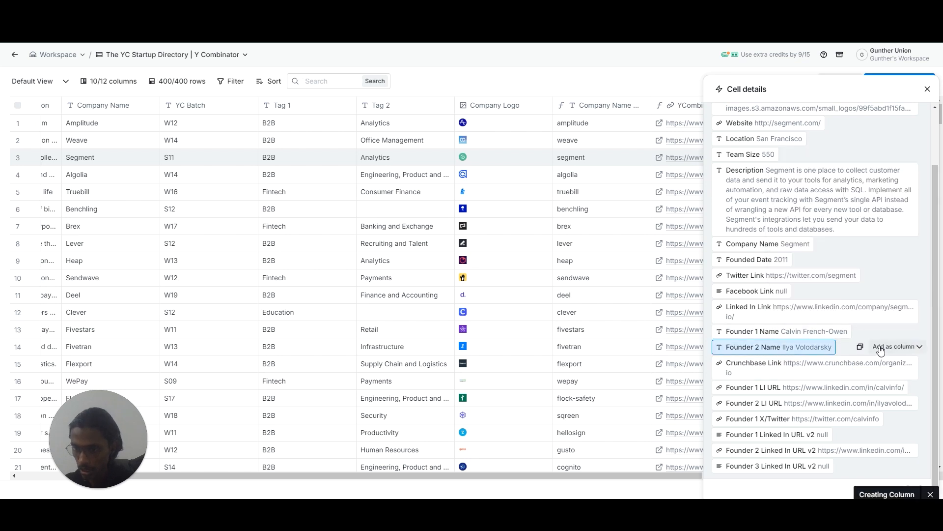
click(880, 348)
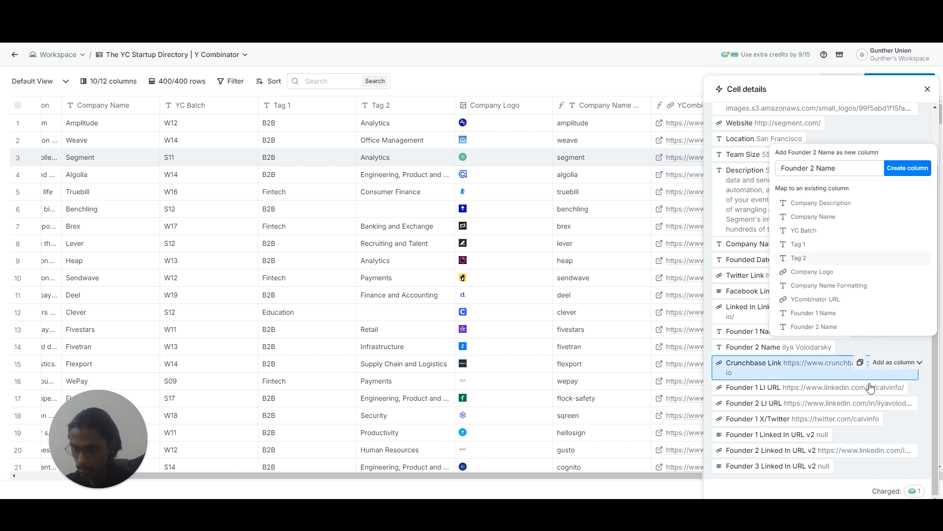
mouse_move(884, 391)
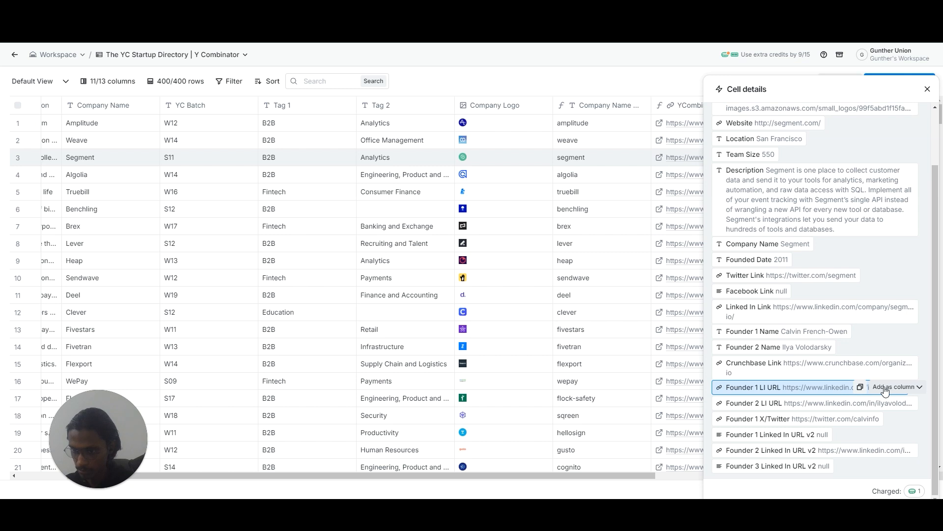
click(885, 388)
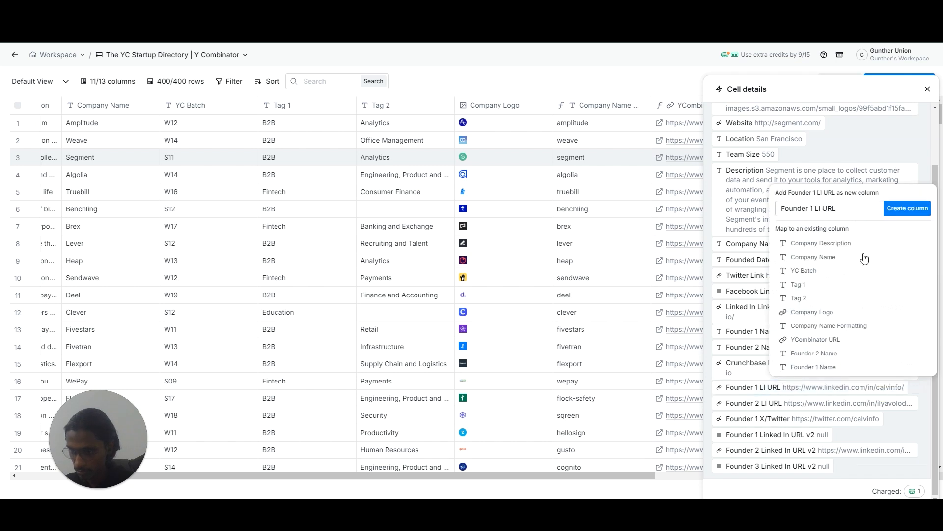
click(902, 208)
Start adding Founder 2 LI URL as a column, leave the cell details, and review the new founder columns in the table.
mouse_move(888, 408)
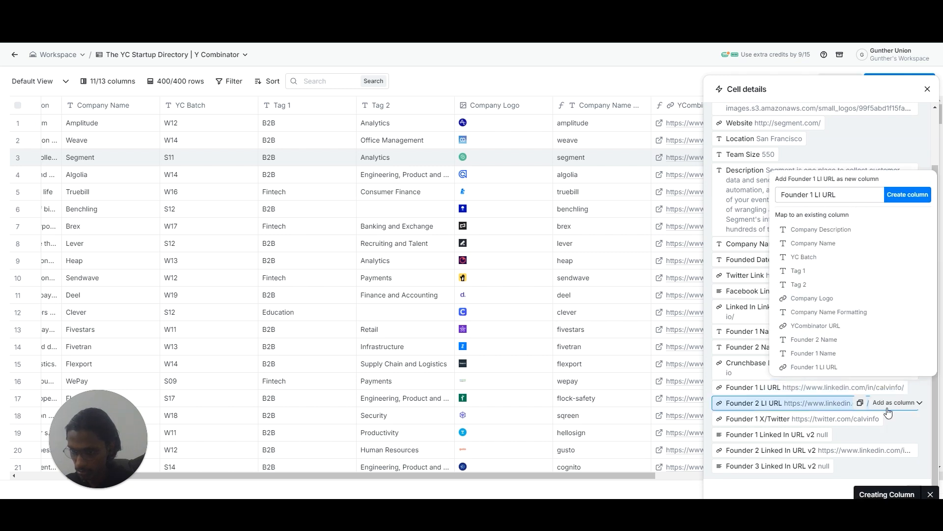
click(888, 403)
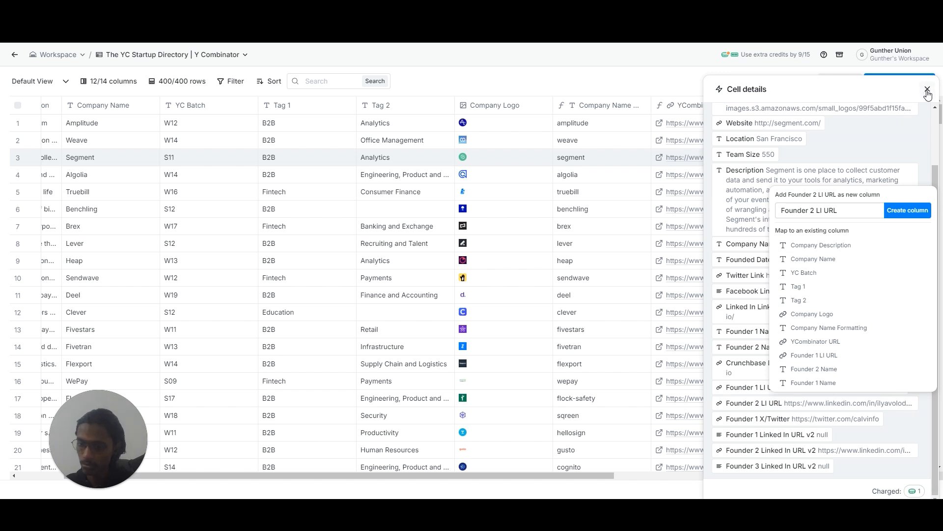
click(927, 91)
drag(647, 475, 884, 474)
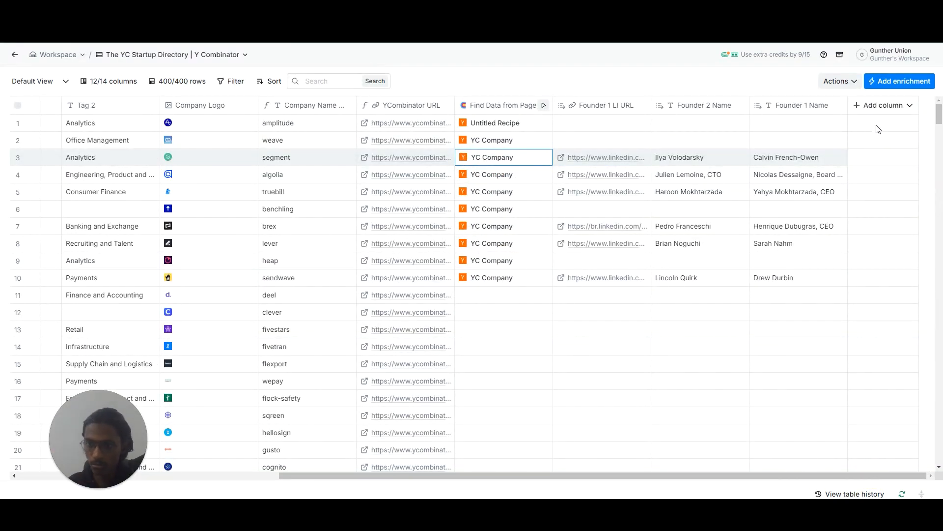
Reopen the Segment row's scraped cell details and create a new column from Founder 2 LI URL.
click(494, 160)
scroll(830, 377, down, 3)
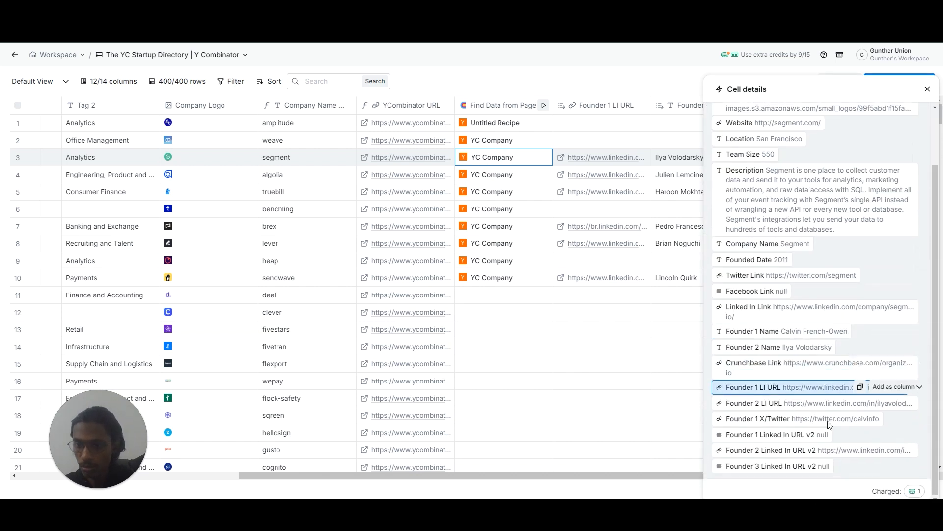
click(877, 403)
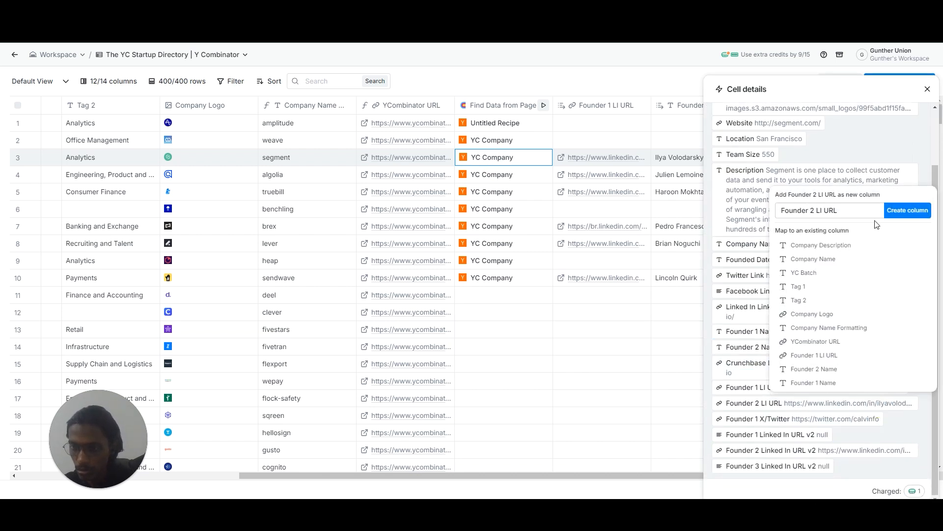
click(907, 210)
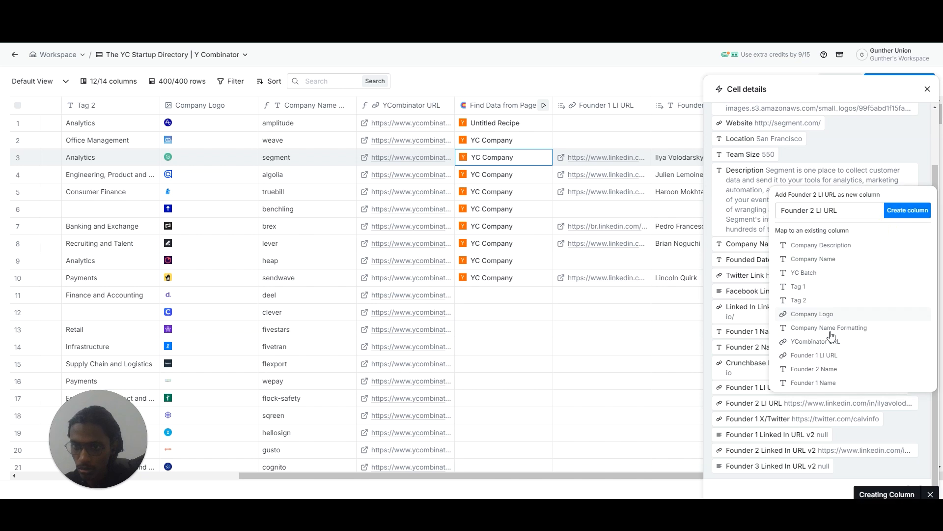
Reorder the founder columns as Founder 1 LI URL, Founder 1 Name, Founder 2 Name and Founder 2 LI URL.
click(926, 92)
click(927, 91)
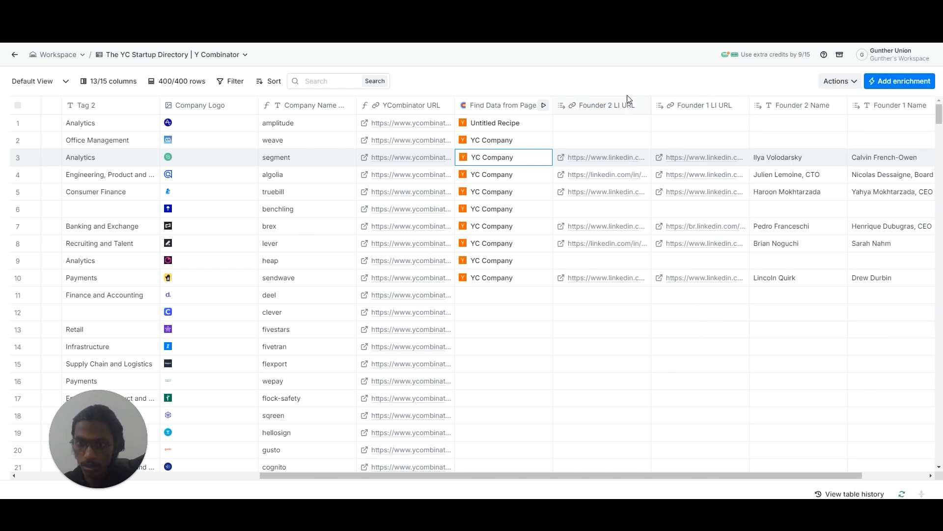
drag(608, 104, 895, 104)
drag(768, 108, 687, 107)
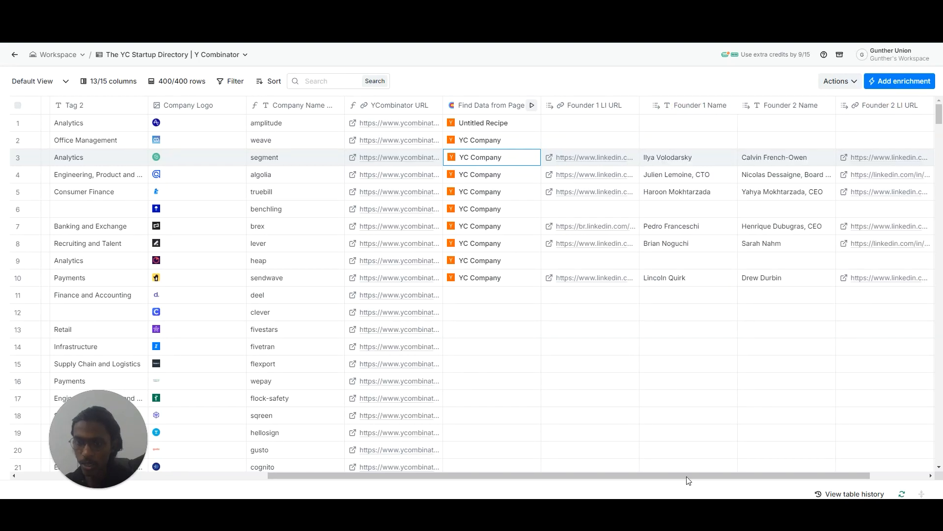
drag(732, 476, 886, 432)
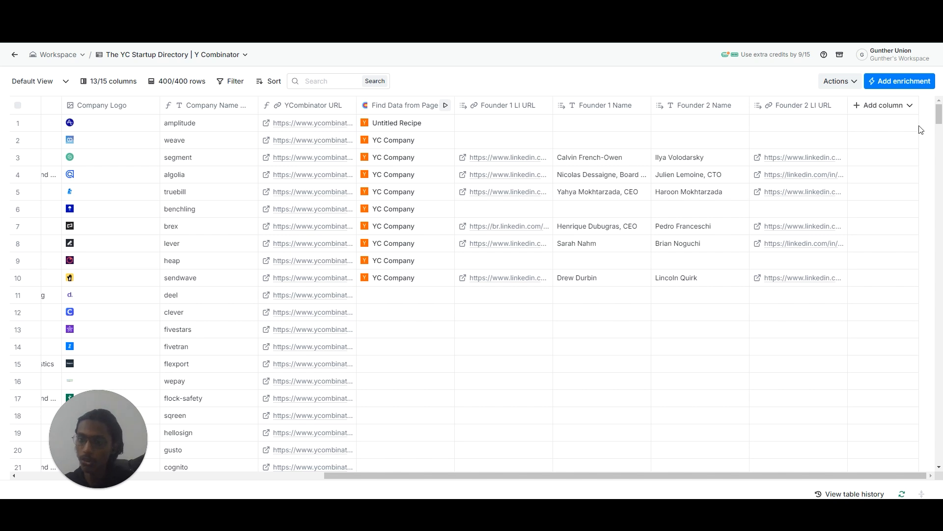
Add the Work Email waterfall enrichment with LeadMagic as first provider, Prospeo second, and DropContact removed.
click(903, 81)
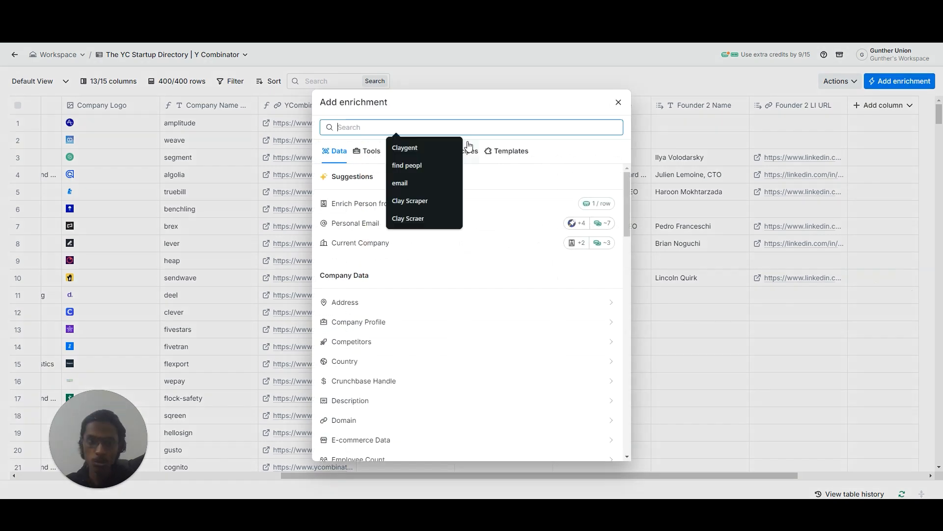
text(work email)
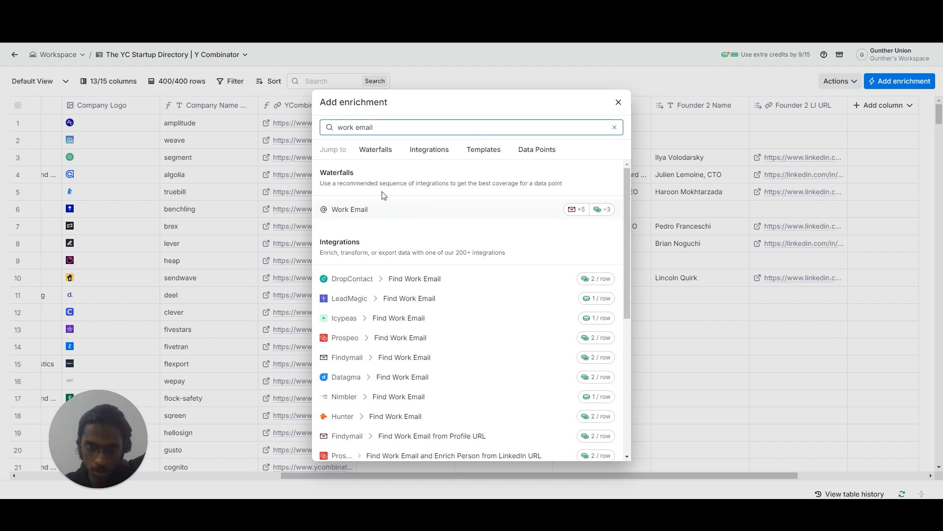
click(473, 201)
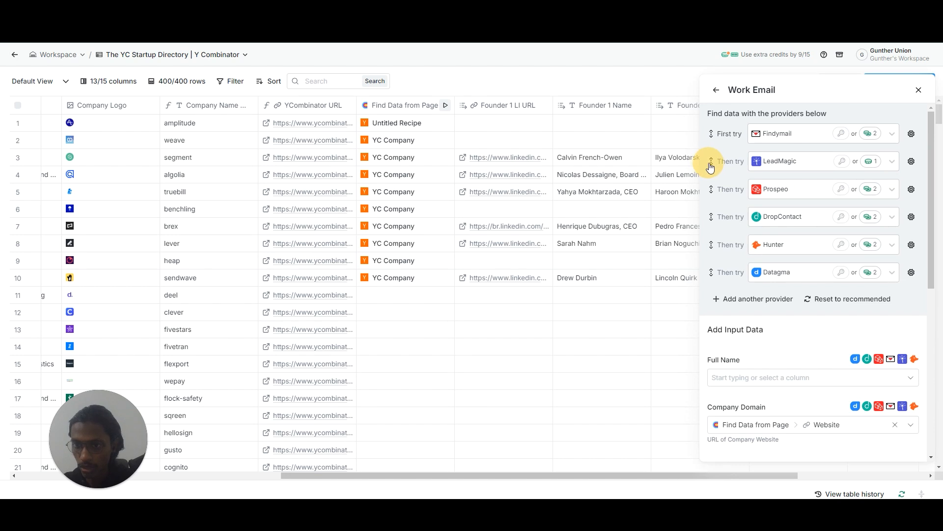
drag(711, 162, 711, 132)
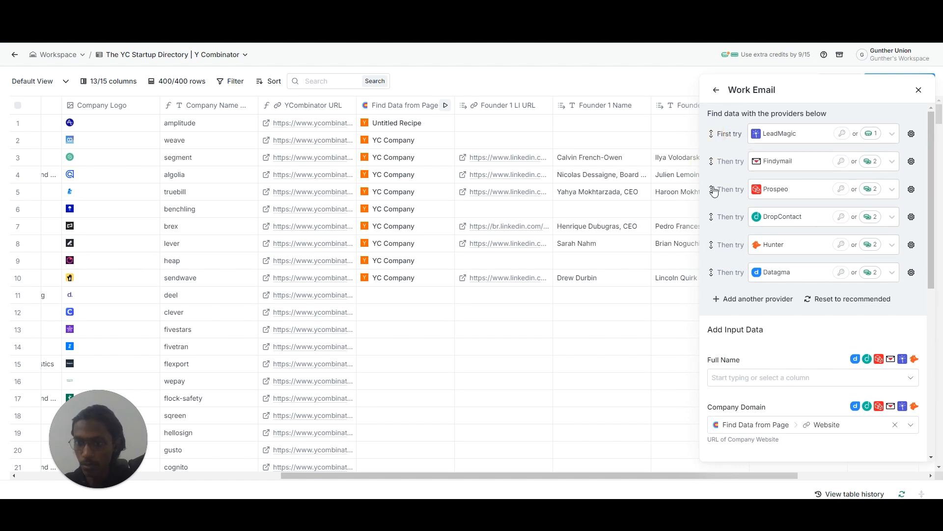
drag(711, 193, 710, 161)
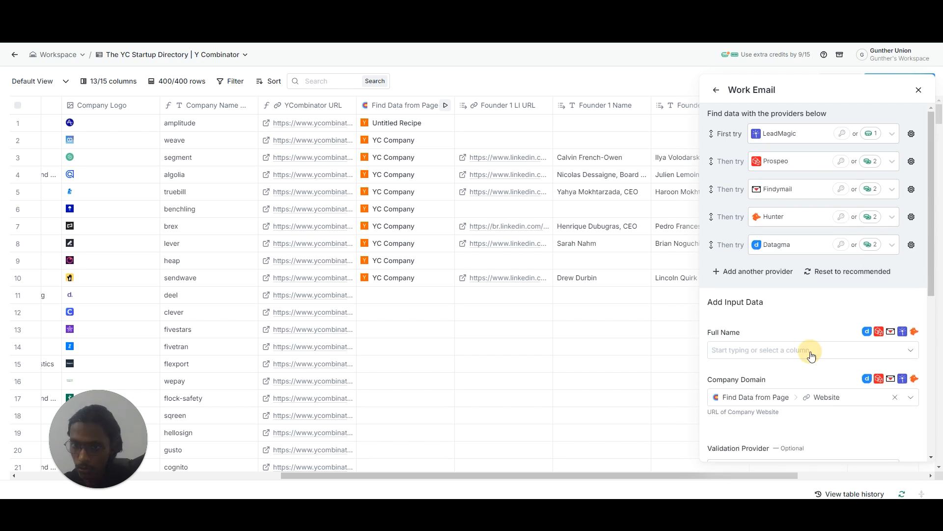
Map the Work Email waterfall's Full Name input to the Founder 1 Name column and run the enrichment on the first 10 rows.
click(811, 351)
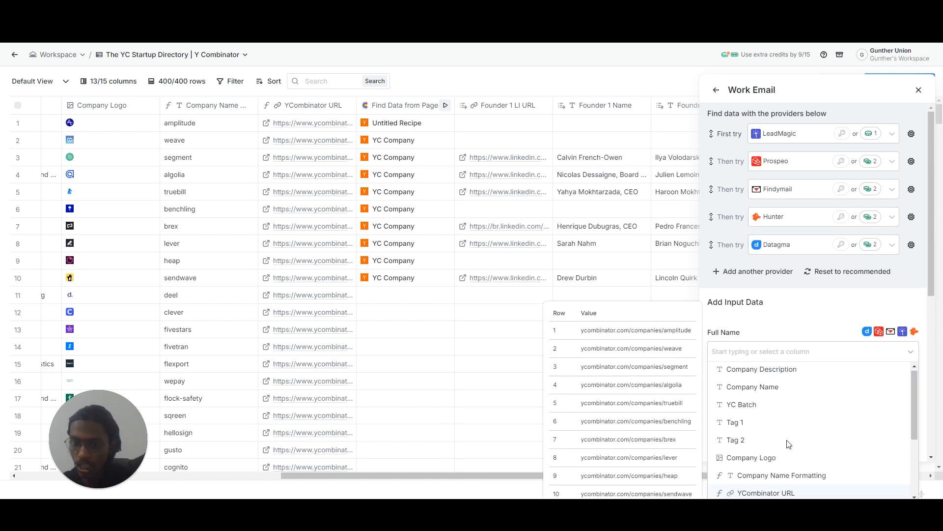
scroll(761, 479, down, 3)
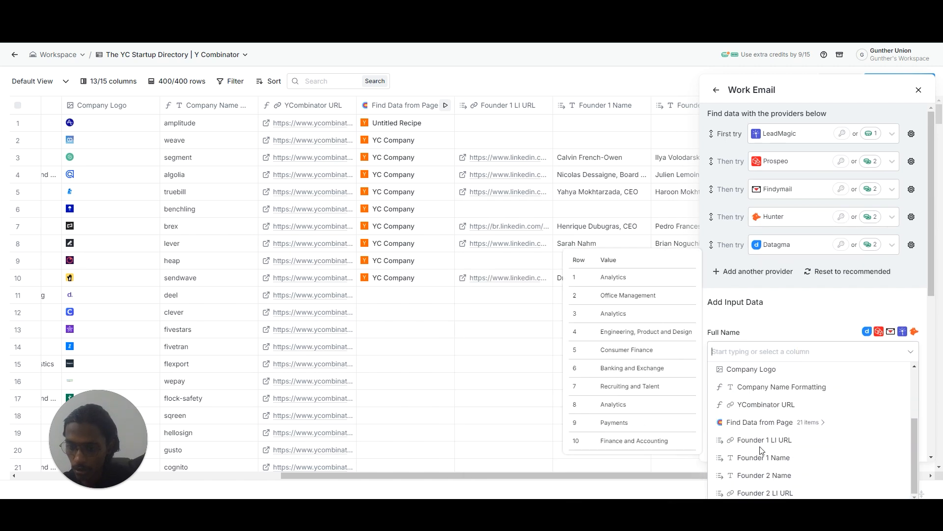
click(762, 437)
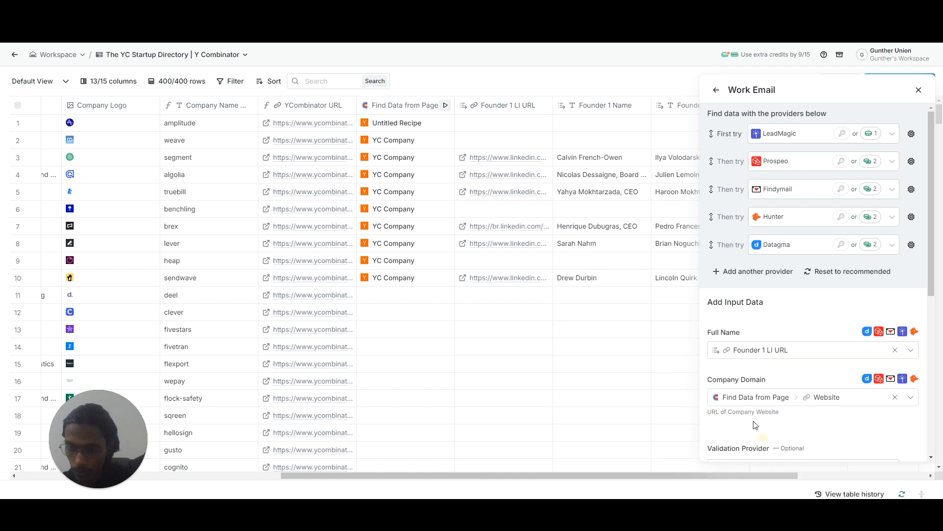
click(796, 349)
scroll(810, 472, down, 2)
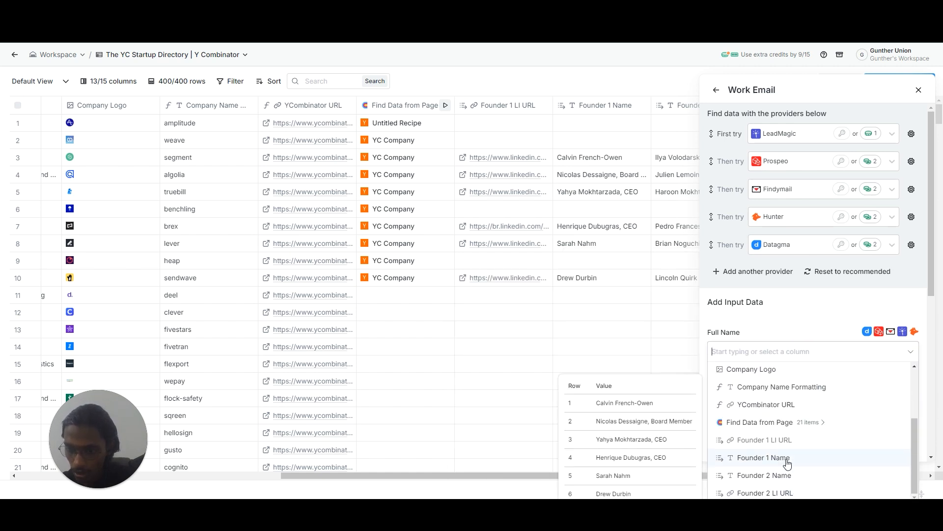
click(727, 456)
scroll(827, 378, down, 3)
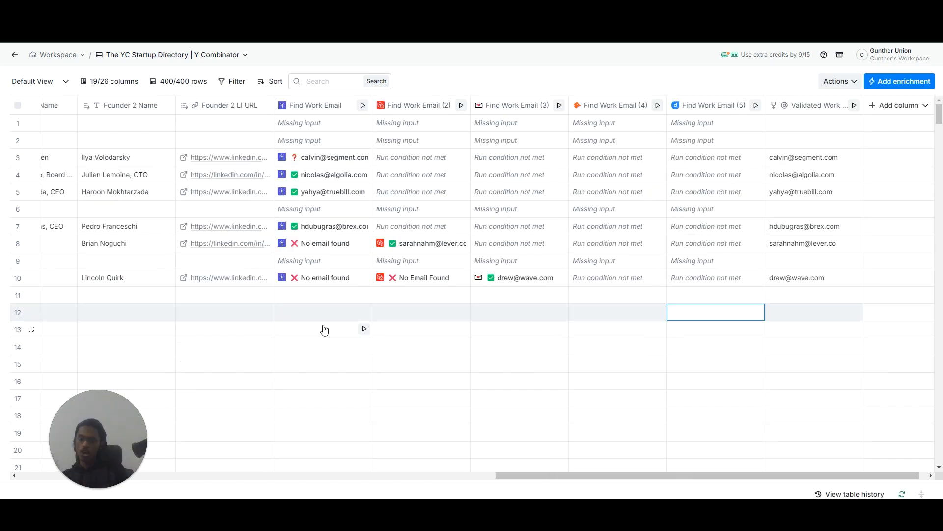